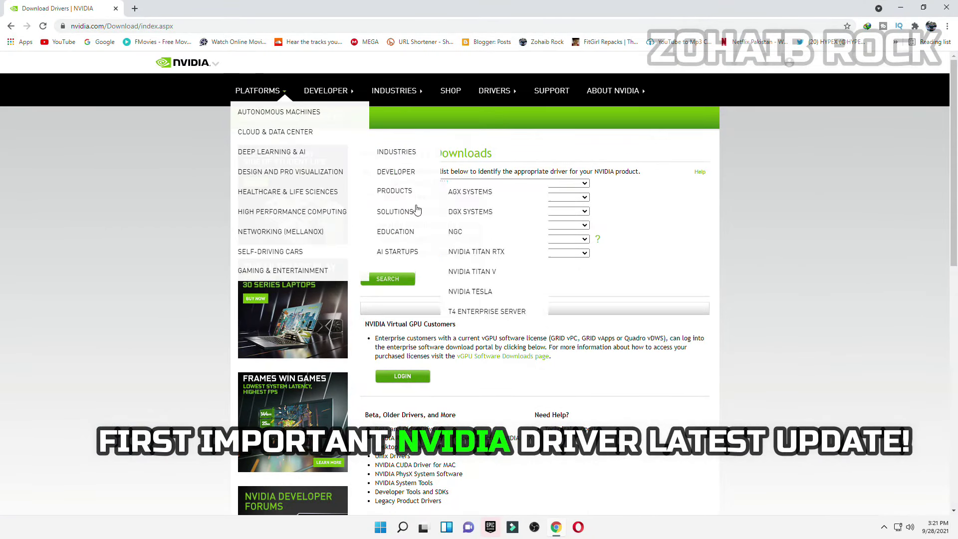
Set the driver search's product type to GeForce and its product series to GeForce RTX 30 Series.
{"action": "left_click", "coordinate": [471, 183]}
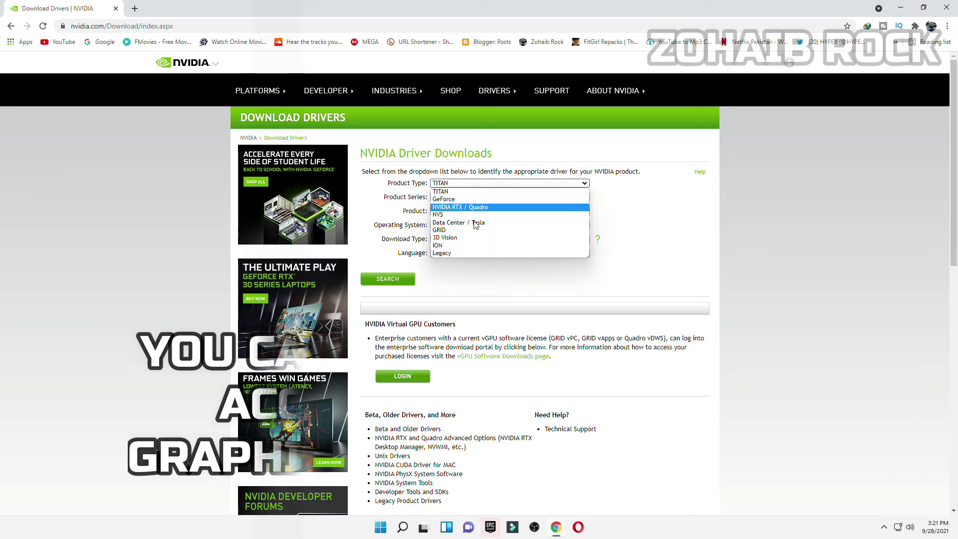
{"action": "left_click", "coordinate": [462, 199]}
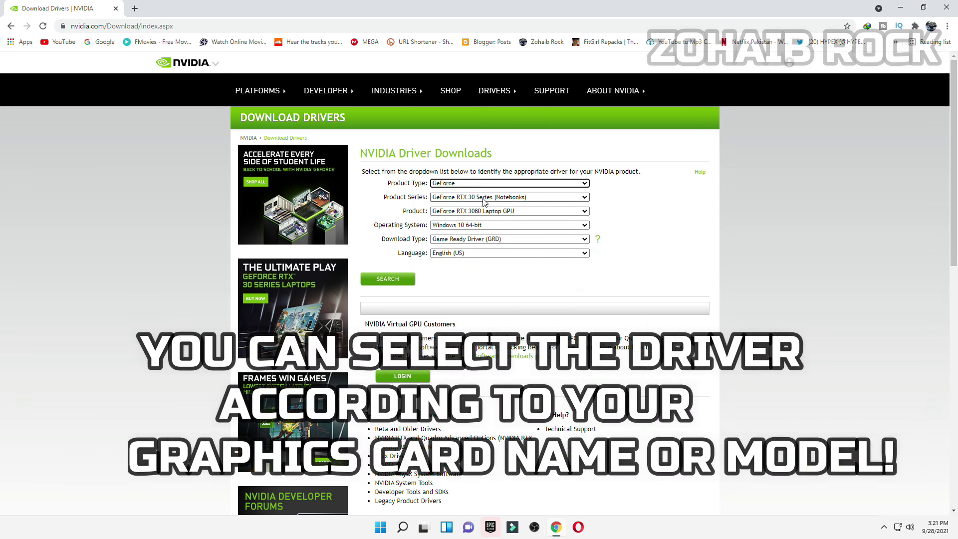
{"action": "left_click", "coordinate": [483, 199]}
{"action": "scroll", "coordinate": [486, 250], "scroll_direction": "down", "scroll_amount": 3}
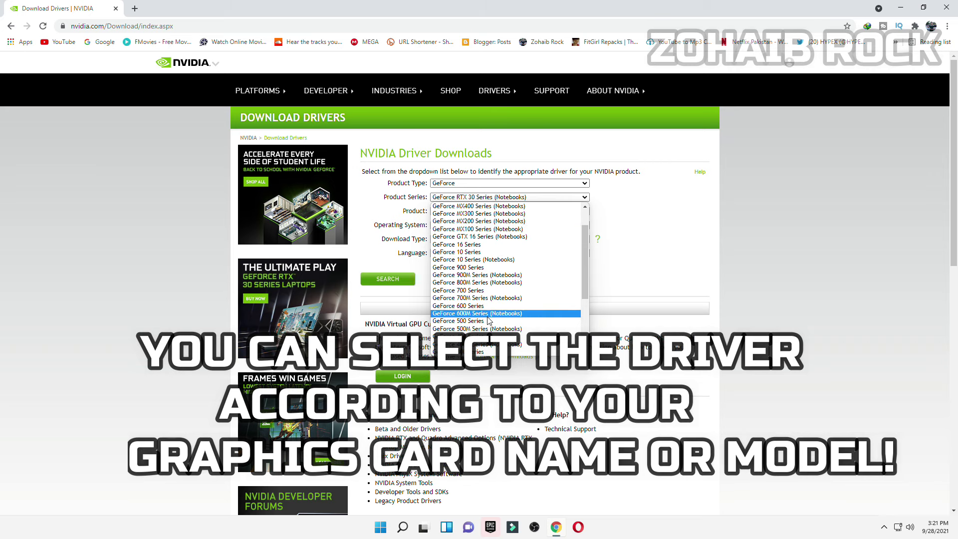
{"action": "scroll", "coordinate": [489, 310], "scroll_direction": "up", "scroll_amount": 3}
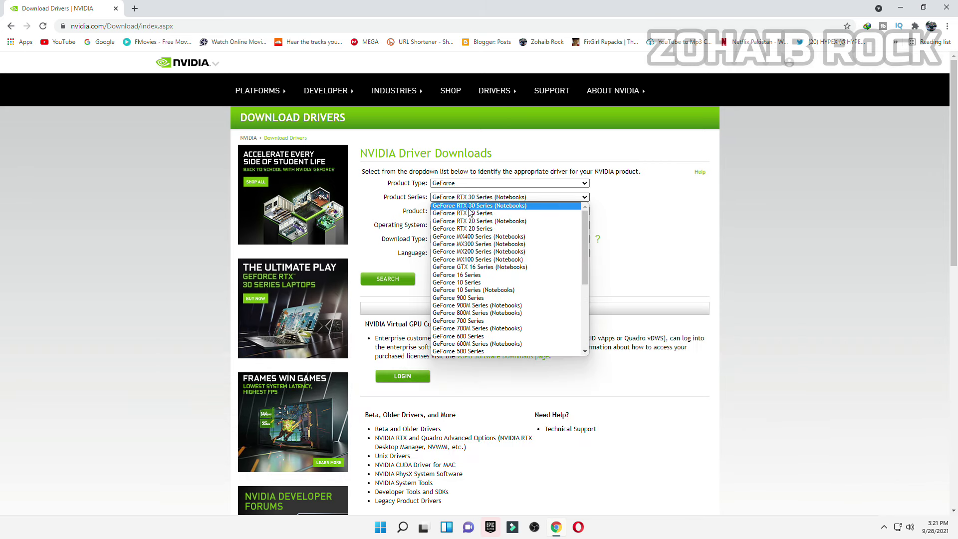
{"action": "left_click", "coordinate": [469, 213]}
Choose GeForce RTX 3080 as the product and Windows 11 as the operating system for the driver search.
{"action": "left_click", "coordinate": [475, 212]}
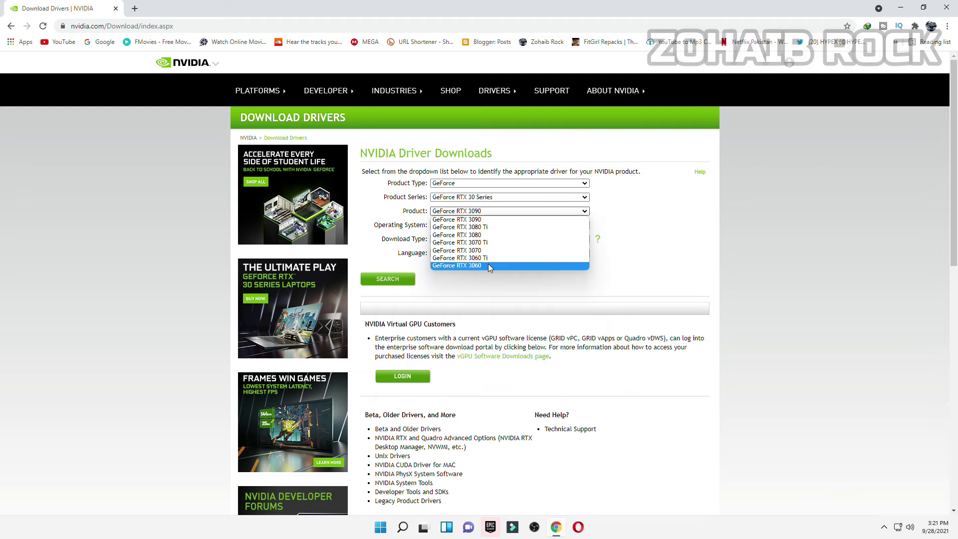
{"action": "left_click", "coordinate": [472, 235]}
{"action": "left_click", "coordinate": [459, 225]}
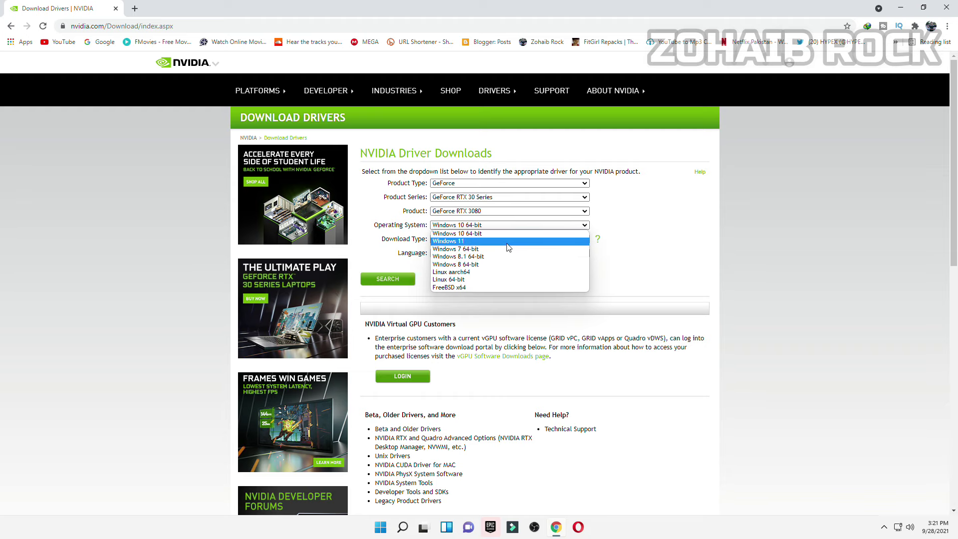
{"action": "left_click", "coordinate": [459, 242]}
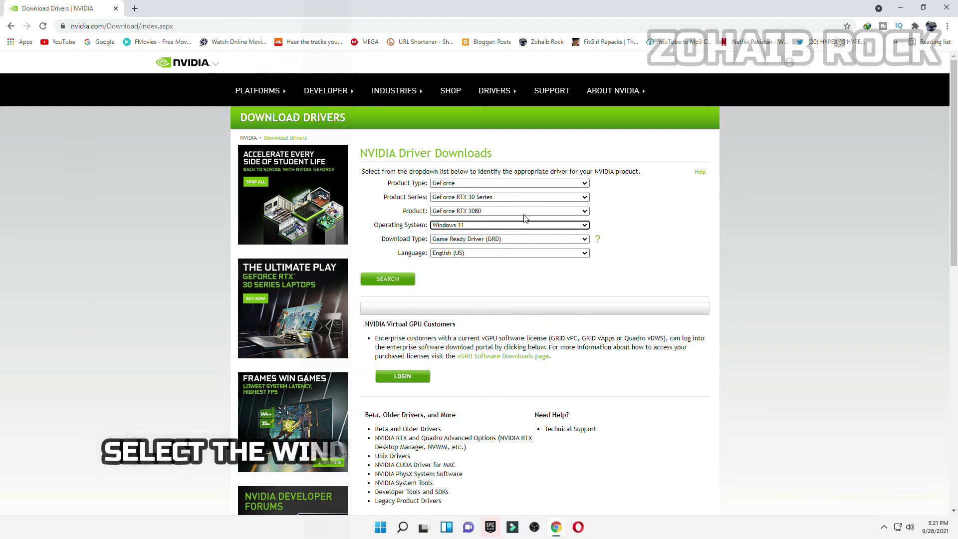
View the properties of This PC to check the installed Windows edition and system type.
{"action": "double_click", "coordinate": [866, 15]}
{"action": "left_click", "coordinate": [824, 118]}
{"action": "right_click", "coordinate": [15, 73]}
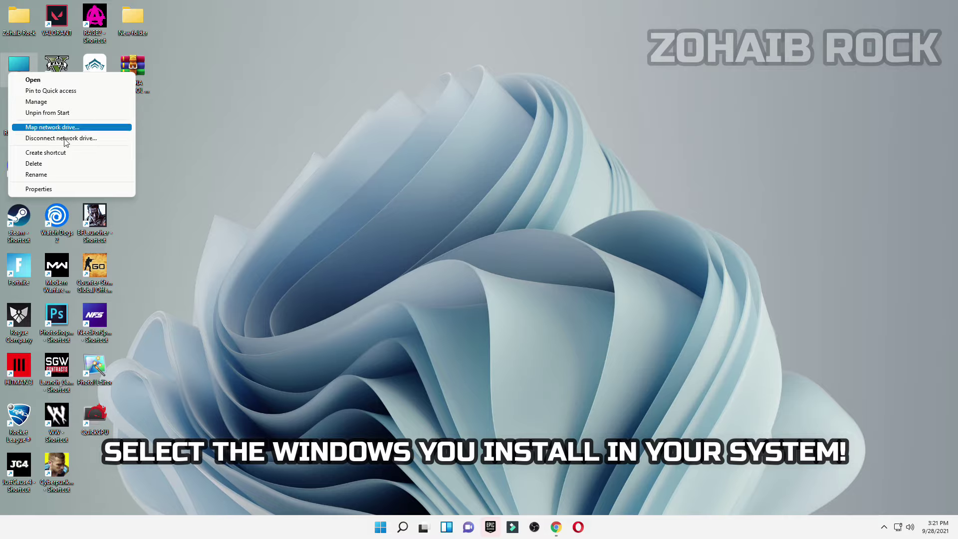
{"action": "left_click", "coordinate": [96, 189]}
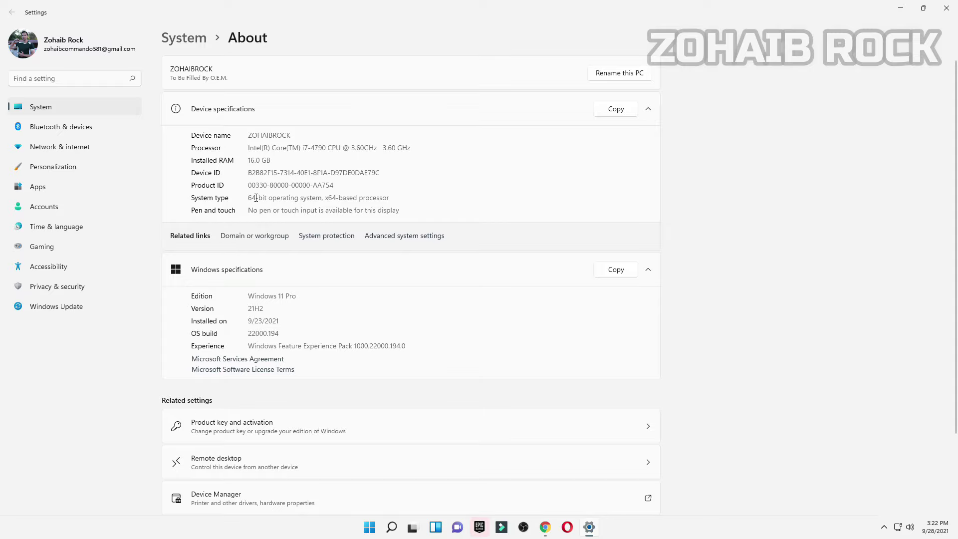
{"action": "left_click", "coordinate": [941, 6]}
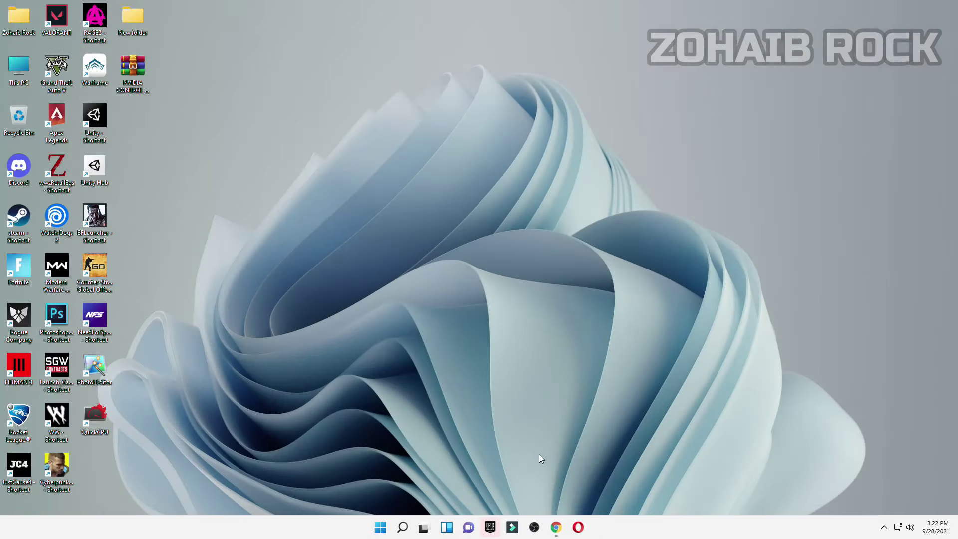
Return to Chrome, search for the matching GeForce driver, and check its version before closing the browser.
{"action": "left_click", "coordinate": [557, 527]}
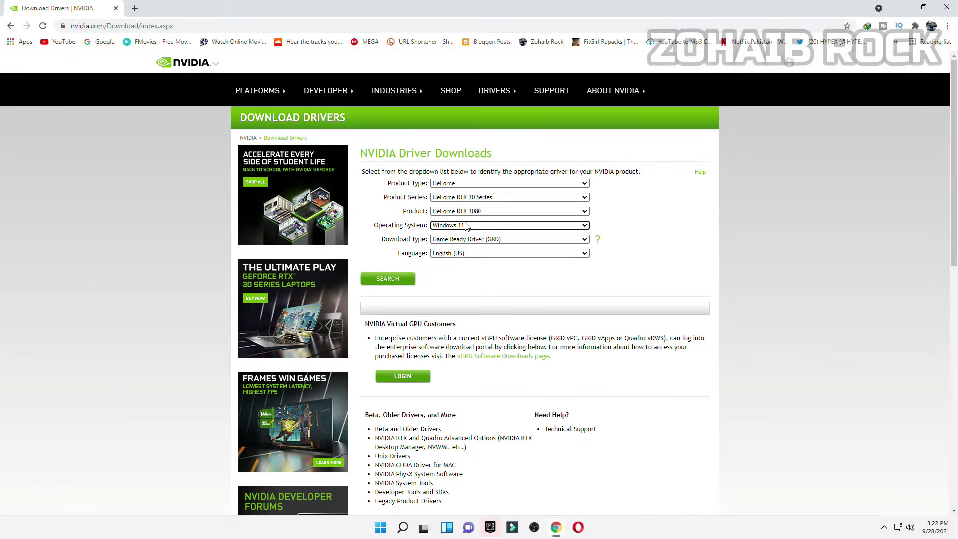
{"action": "left_click", "coordinate": [388, 280]}
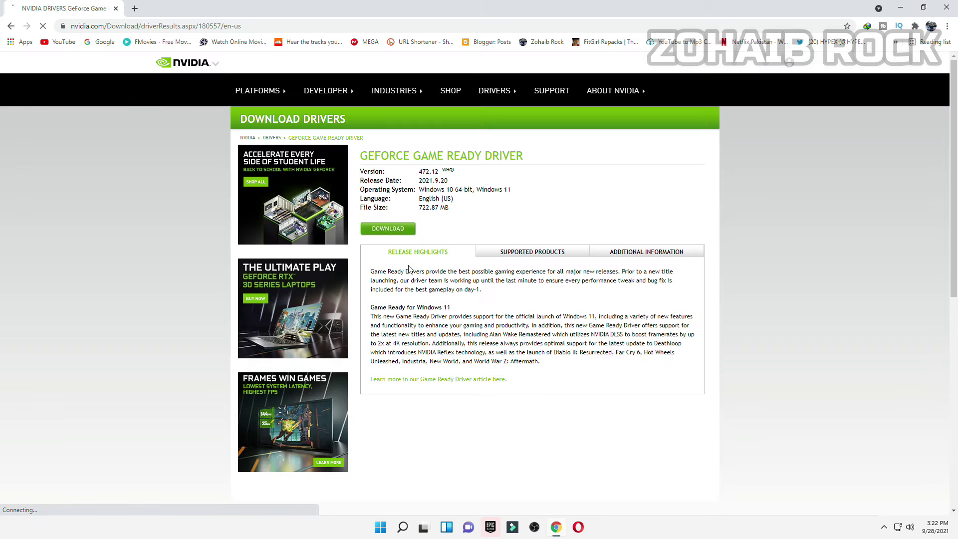
{"action": "left_click_drag", "start_coordinate": [420, 170], "coordinate": [445, 171]}
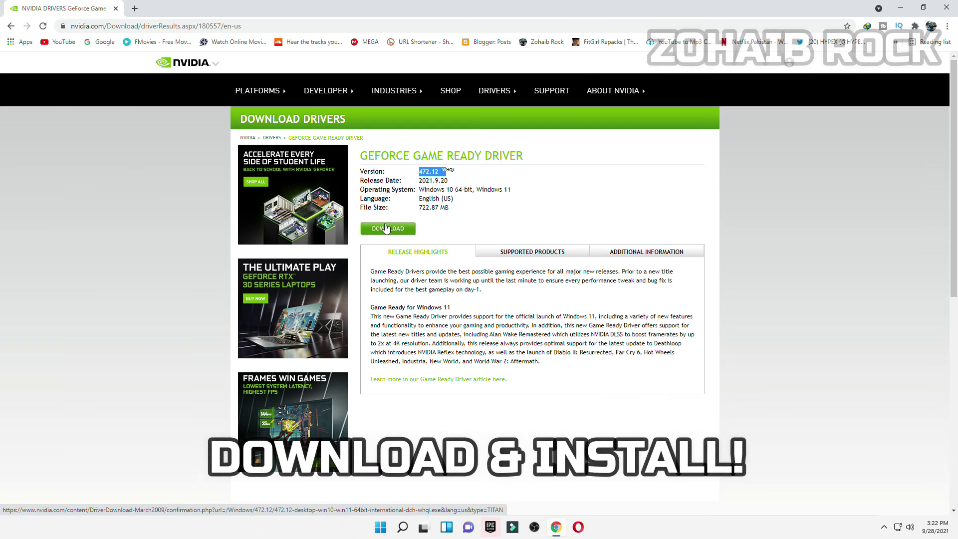
{"action": "left_click", "coordinate": [946, 8]}
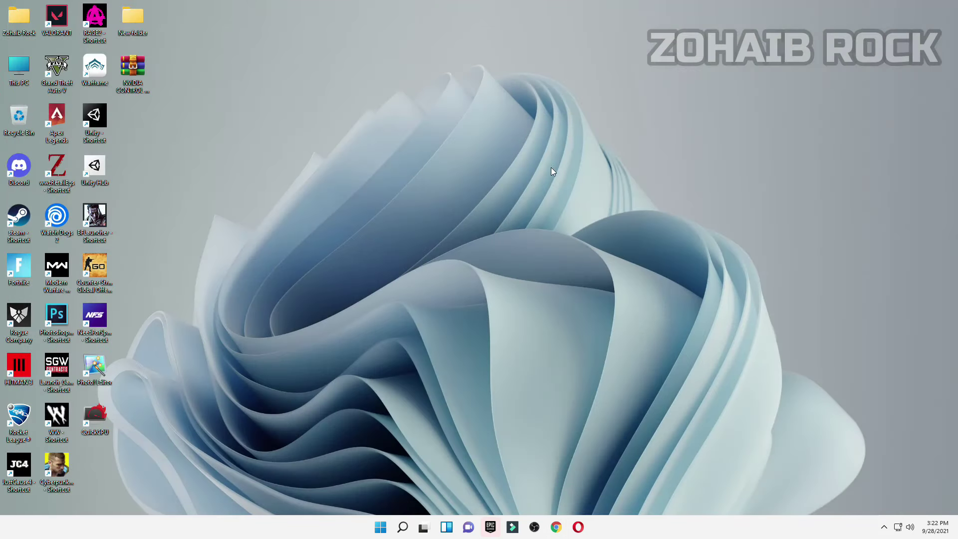
Extract the NVIDIA CONTROL PANEL BEST FOR GAMING PACK archive onto the desktop and move the archive to the Recycle Bin.
{"action": "left_click_drag", "start_coordinate": [141, 69], "coordinate": [464, 156]}
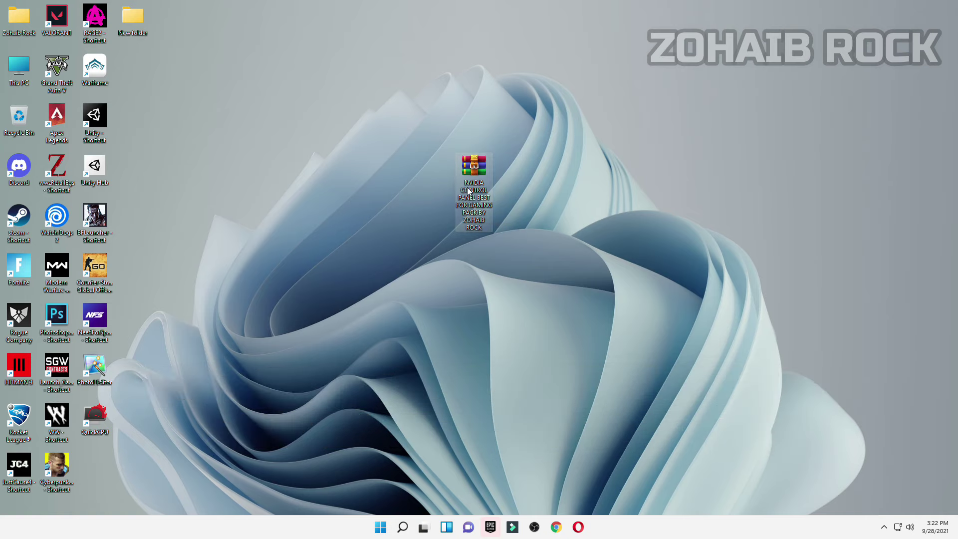
{"action": "right_click", "coordinate": [469, 190]}
{"action": "left_click", "coordinate": [504, 327]}
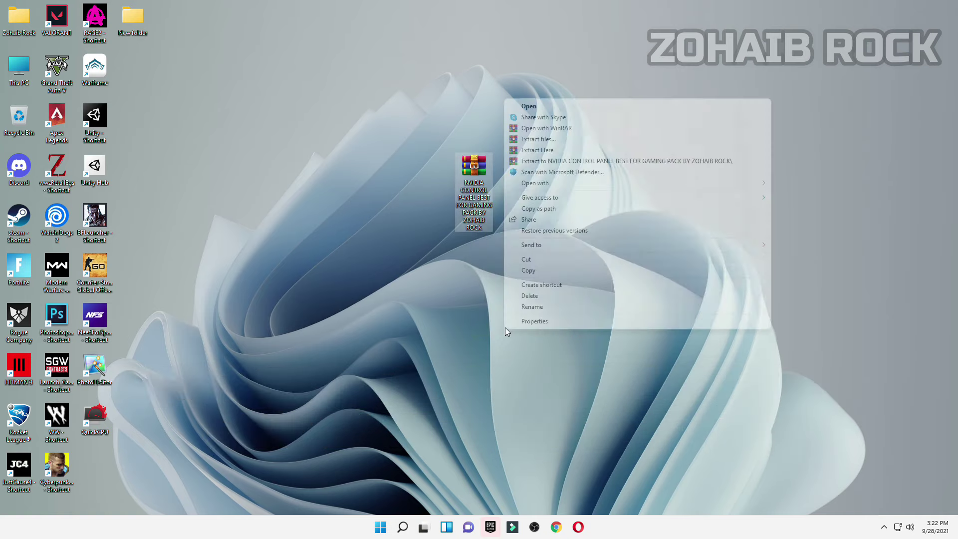
{"action": "left_click", "coordinate": [545, 151]}
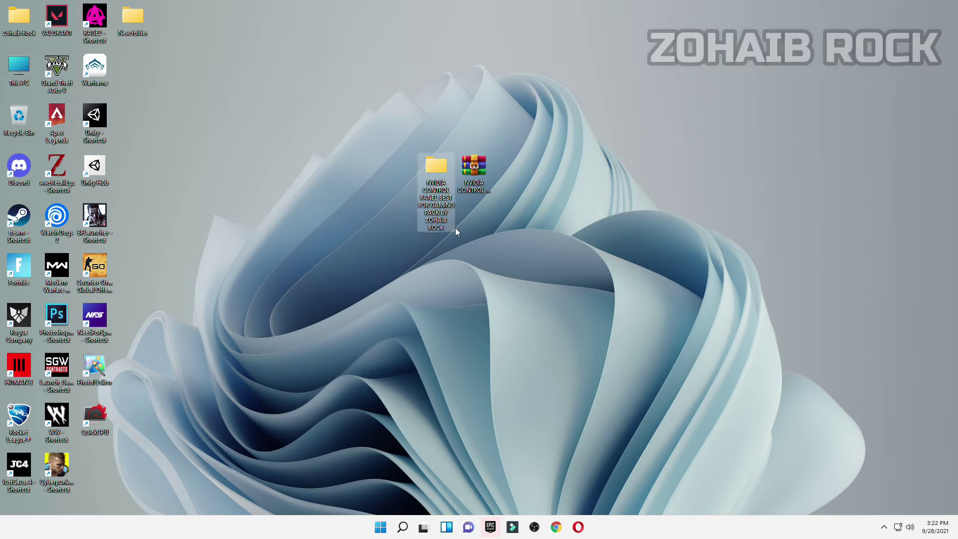
{"action": "left_click_drag", "start_coordinate": [474, 169], "coordinate": [32, 131]}
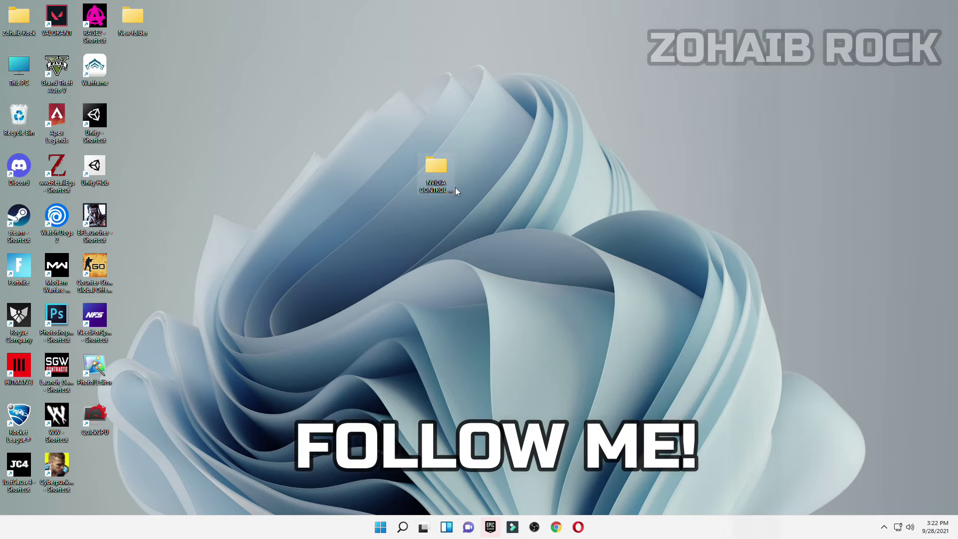
Open the extracted pack's "1 Windows Settings Best (Registry)" folder and bring up Windows Settings in a smaller window beside it.
{"action": "double_click", "coordinate": [448, 176]}
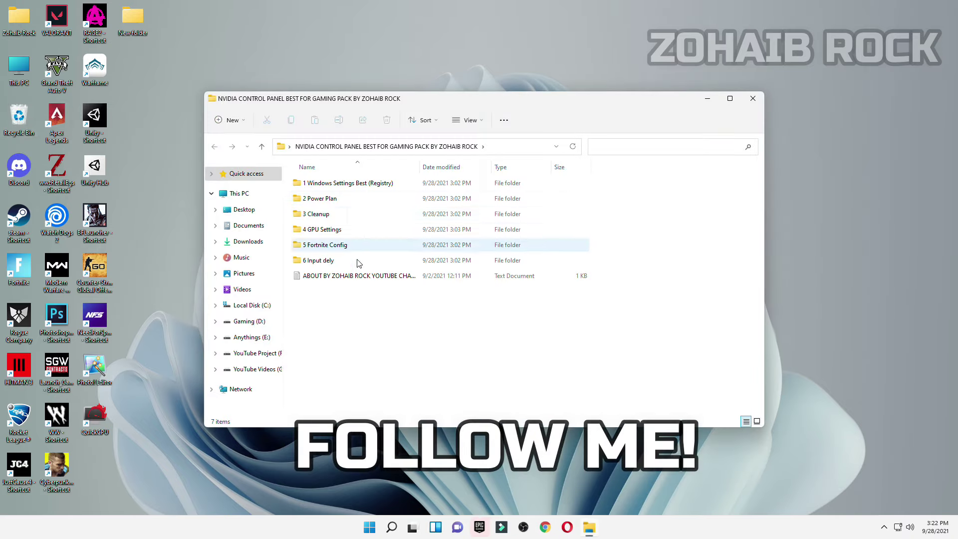
{"action": "double_click", "coordinate": [333, 183]}
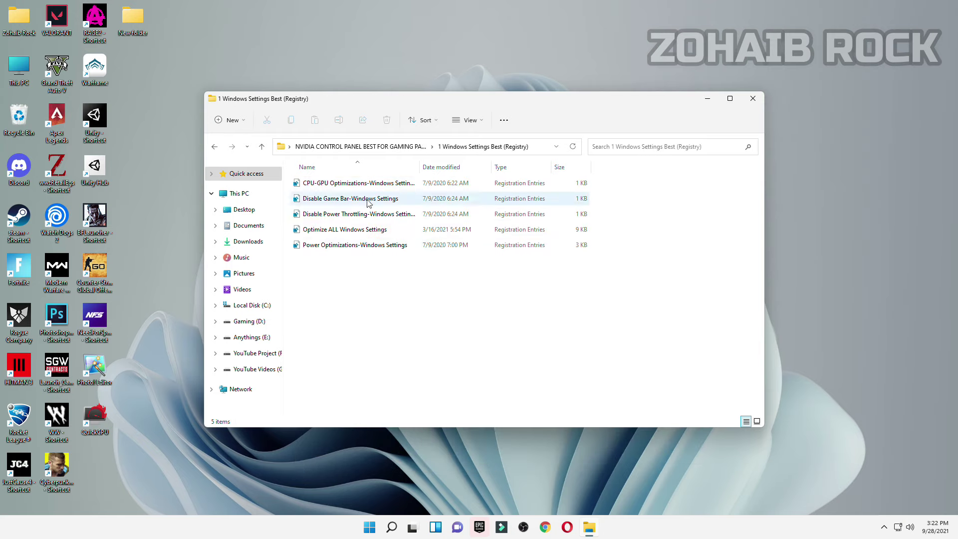
{"action": "left_click", "coordinate": [370, 524]}
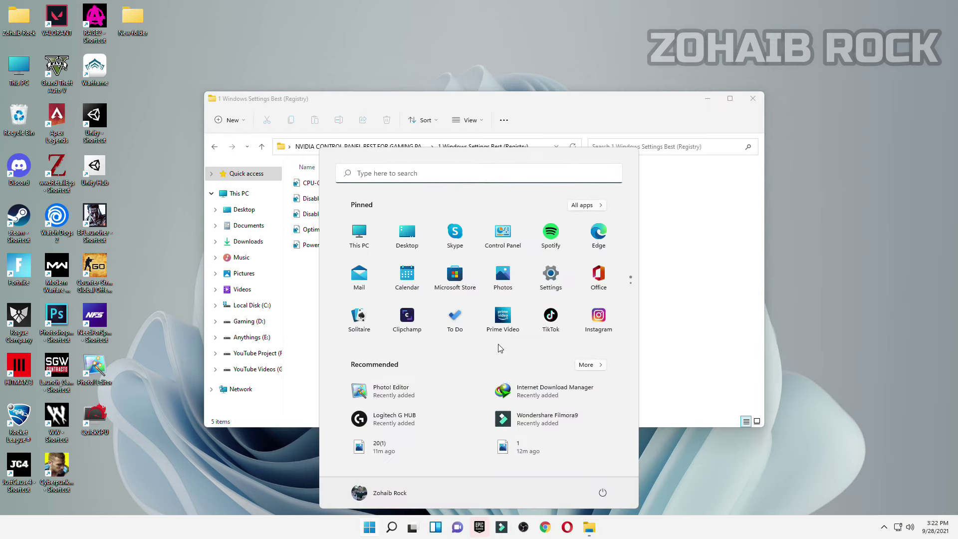
{"action": "left_click", "coordinate": [539, 286]}
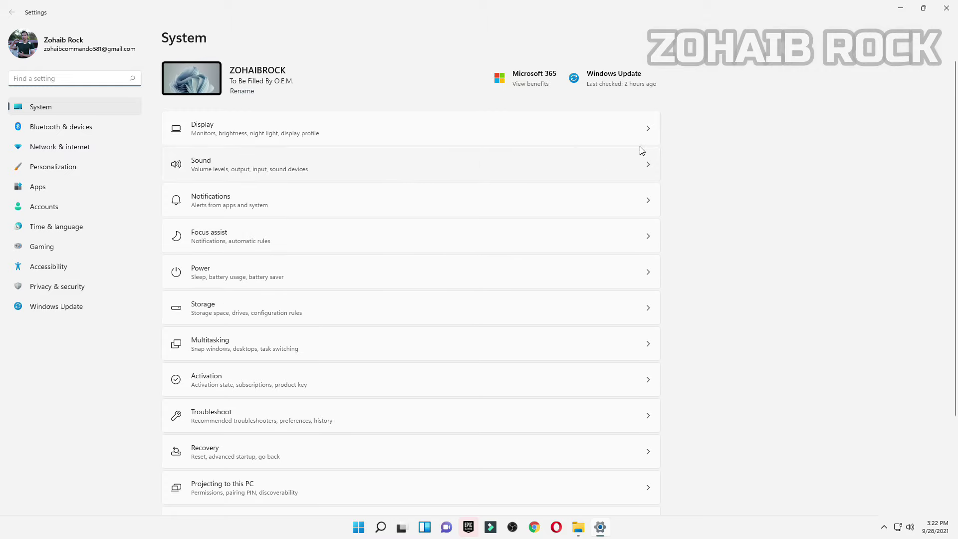
{"action": "left_click", "coordinate": [924, 10]}
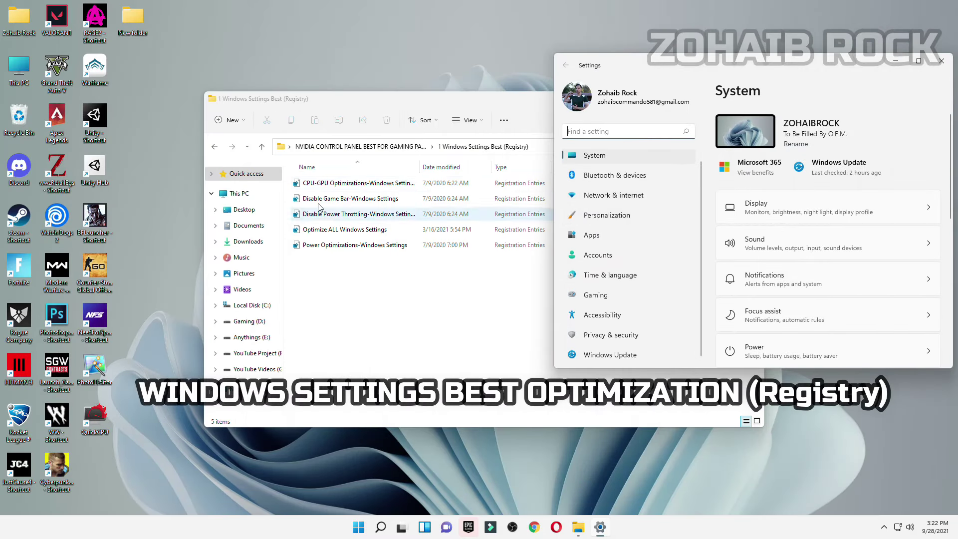
Add the CPU-GPU Optimizations and Disable Game Bar registry files to the Windows registry.
{"action": "double_click", "coordinate": [359, 183]}
{"action": "left_click", "coordinate": [553, 277]}
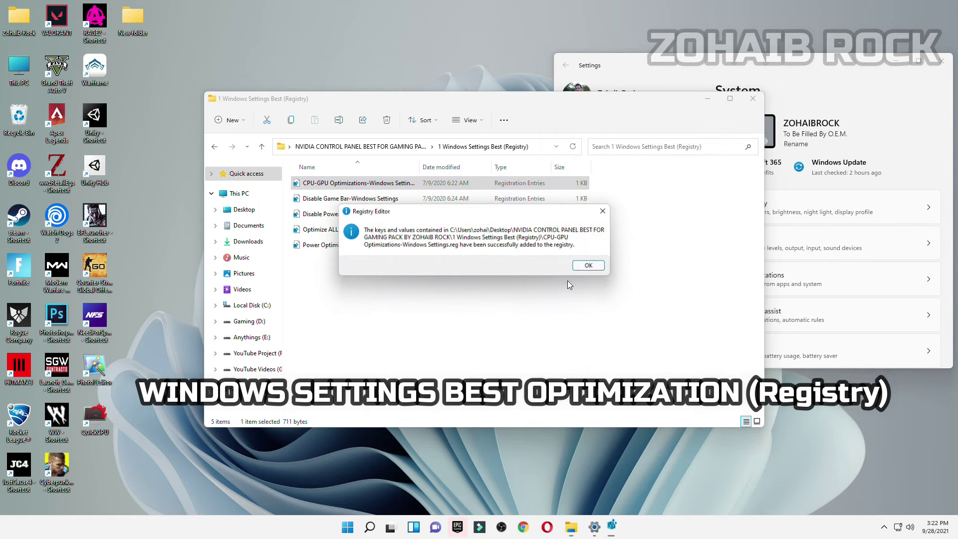
{"action": "left_click", "coordinate": [584, 264]}
{"action": "double_click", "coordinate": [359, 198]}
{"action": "left_click", "coordinate": [554, 278]}
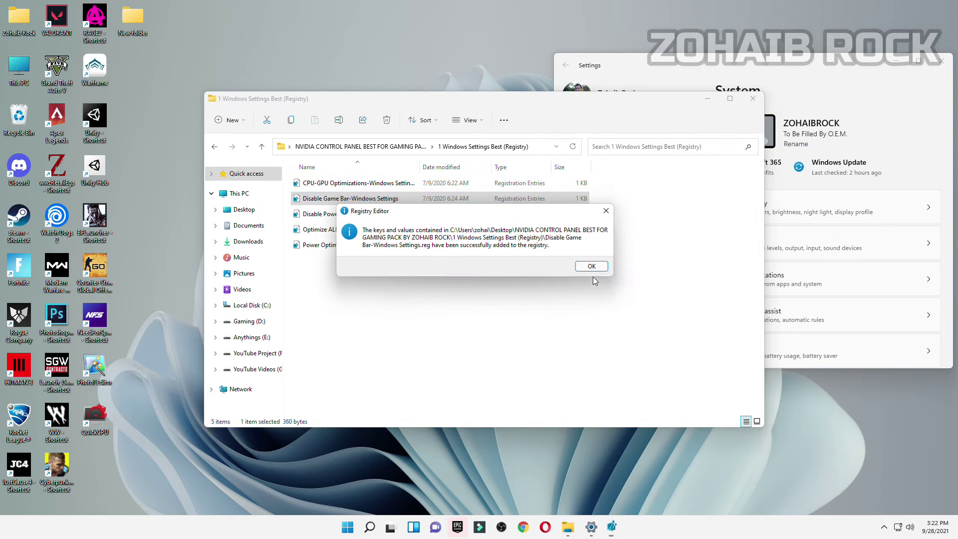
{"action": "left_click", "coordinate": [584, 264]}
Merge the Disable Power Throttling and Optimize ALL Windows Settings entries into the registry.
{"action": "double_click", "coordinate": [384, 215]}
{"action": "left_click", "coordinate": [553, 278]}
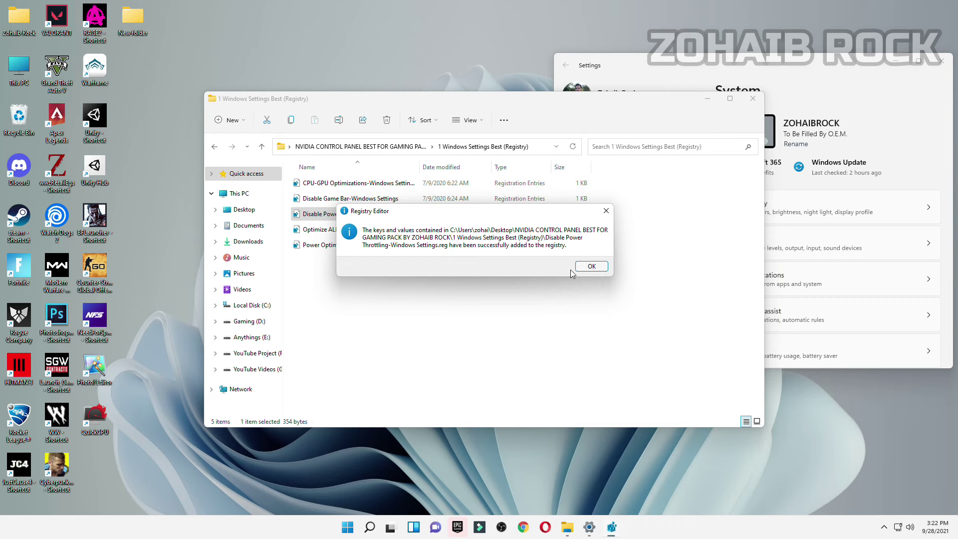
{"action": "left_click", "coordinate": [584, 264]}
{"action": "double_click", "coordinate": [399, 233]}
{"action": "left_click", "coordinate": [554, 278]}
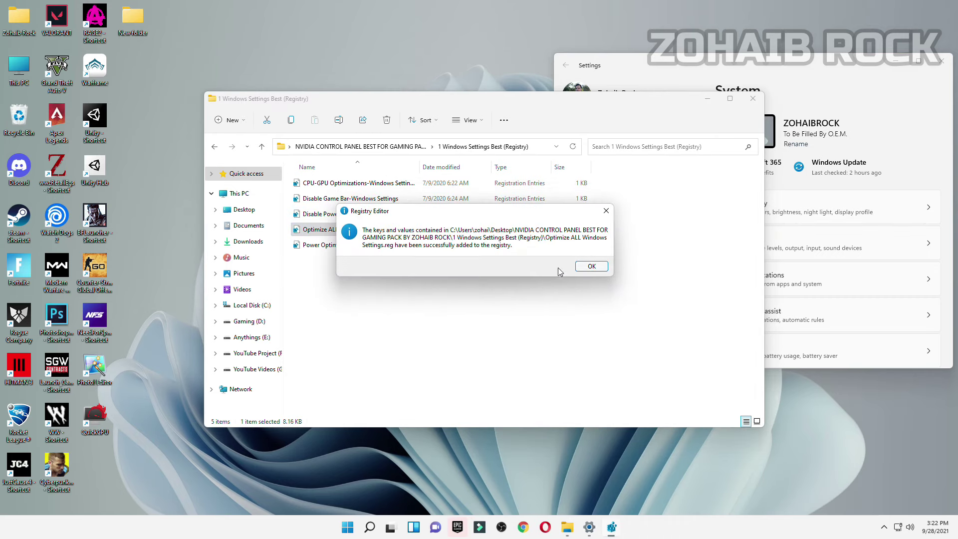
{"action": "left_click", "coordinate": [584, 263]}
Add the Power Optimizations-Windows Settings file to the registry.
{"action": "double_click", "coordinate": [389, 245]}
{"action": "left_click", "coordinate": [552, 279]}
{"action": "left_click", "coordinate": [584, 264]}
Open the pack's "2 Power Plan" folder and close the Settings window.
{"action": "left_click", "coordinate": [214, 146]}
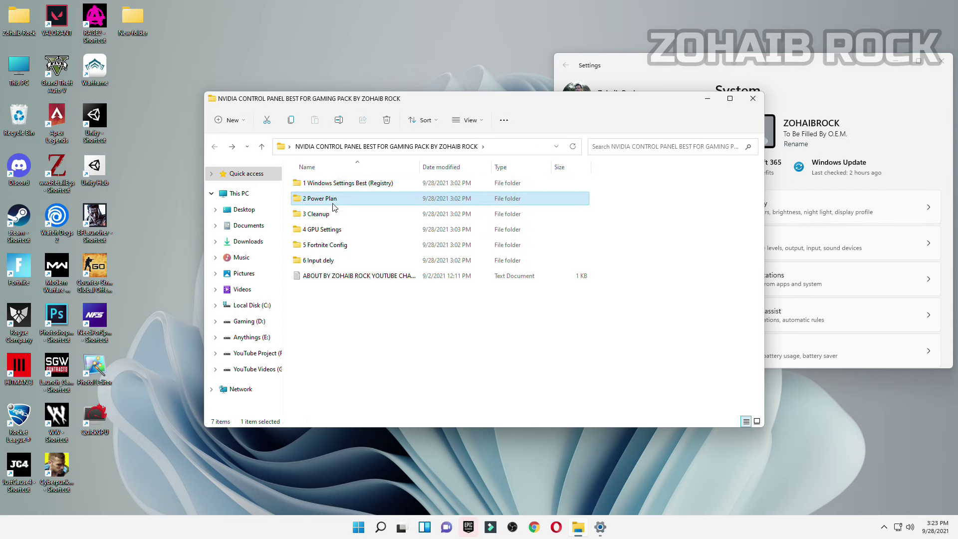
{"action": "double_click", "coordinate": [330, 199]}
{"action": "left_click", "coordinate": [946, 65]}
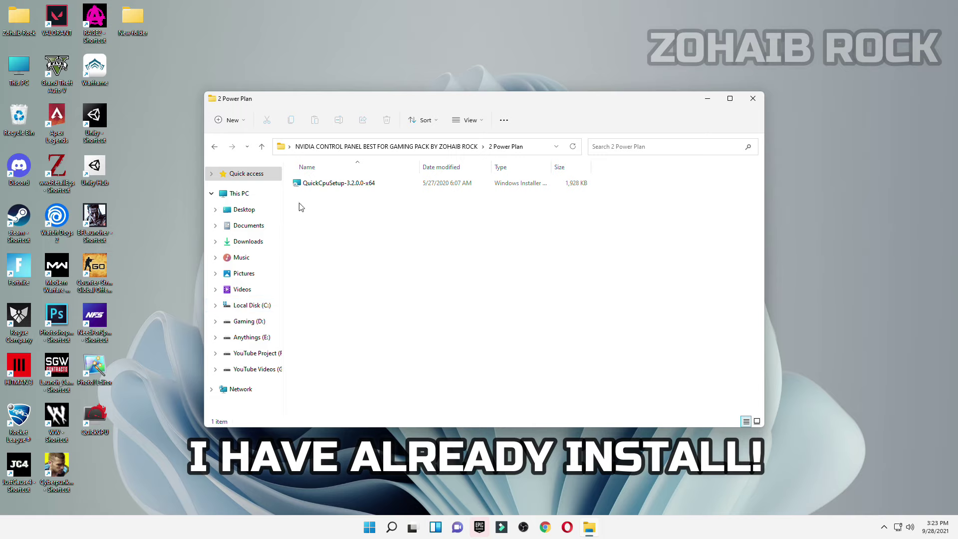
Launch Quick CPU, close the Power Plan folder window, and dismiss the update notice.
{"action": "double_click", "coordinate": [94, 421]}
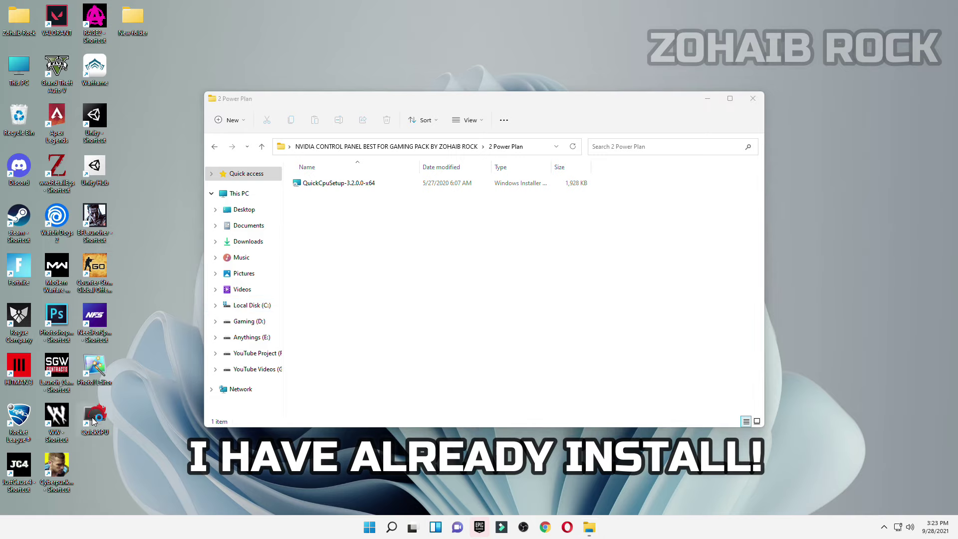
{"action": "left_click", "coordinate": [752, 101]}
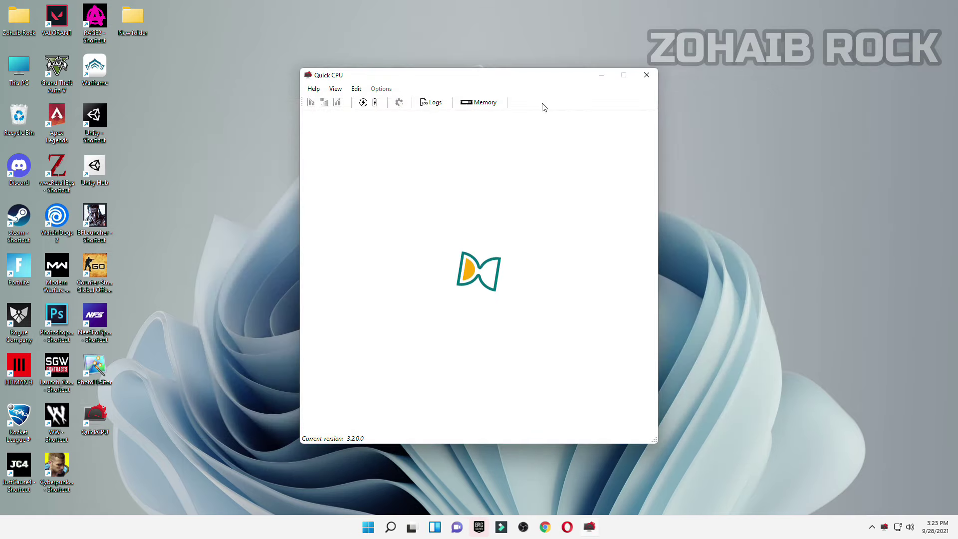
{"action": "left_click_drag", "start_coordinate": [494, 79], "coordinate": [510, 25]}
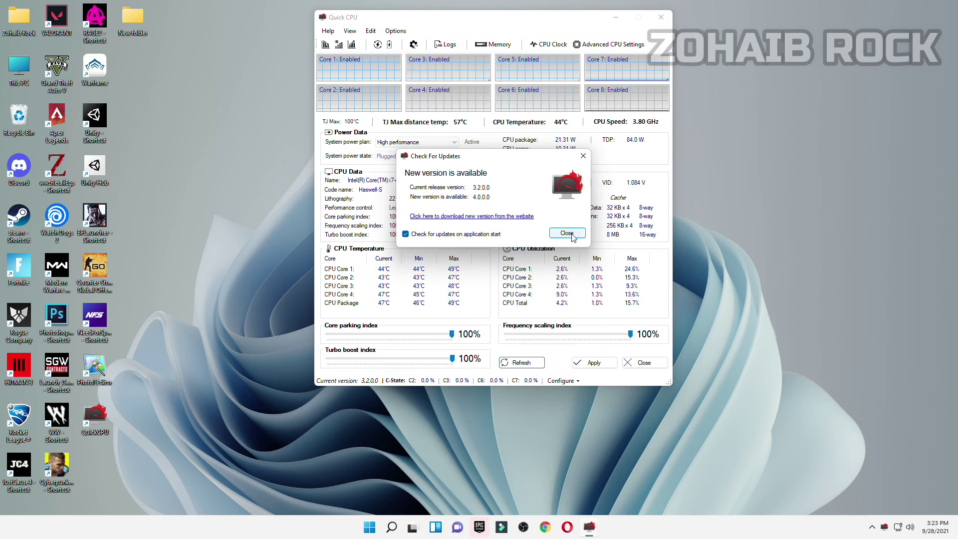
{"action": "left_click", "coordinate": [567, 233]}
Select the High performance power plan, keep core parking, frequency scaling and turbo boost at 100%, and apply the settings.
{"action": "left_click", "coordinate": [414, 143]}
{"action": "left_click", "coordinate": [406, 159]}
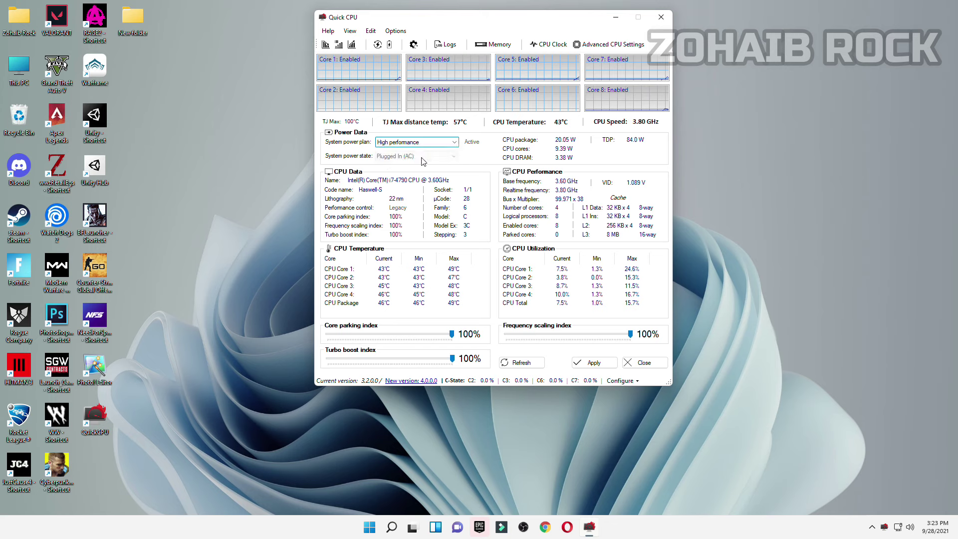
{"action": "left_click_drag", "start_coordinate": [451, 334], "coordinate": [439, 363]}
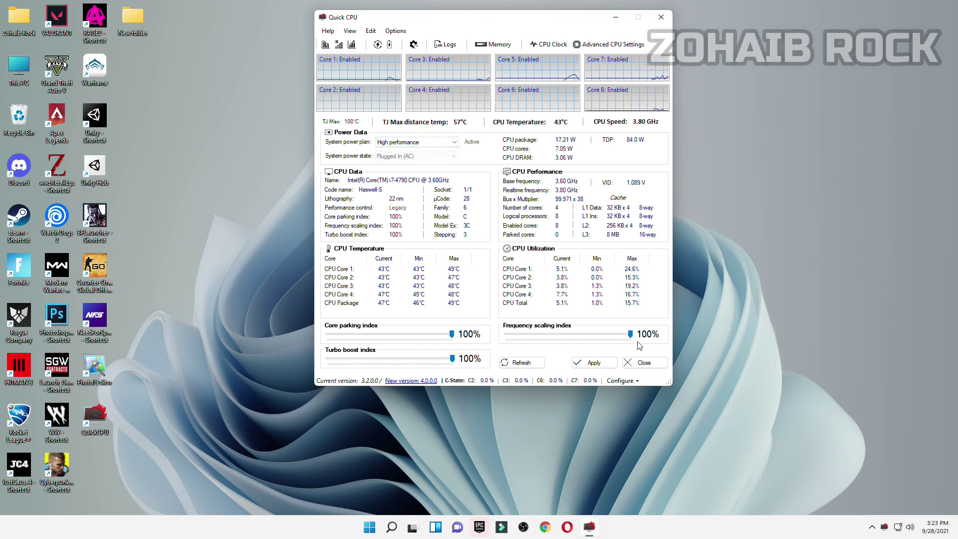
{"action": "left_click_drag", "start_coordinate": [605, 338], "coordinate": [630, 334]}
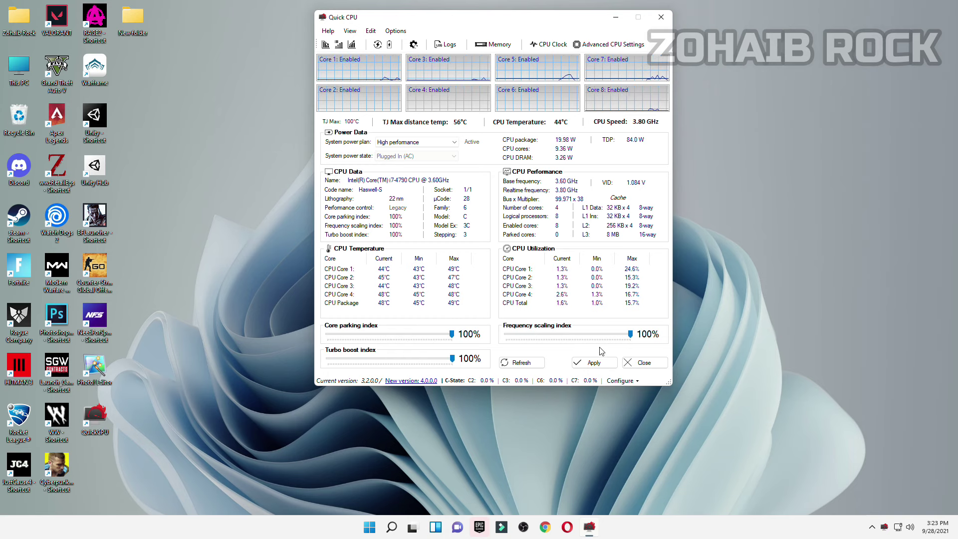
{"action": "left_click", "coordinate": [595, 363]}
{"action": "left_click", "coordinate": [543, 225]}
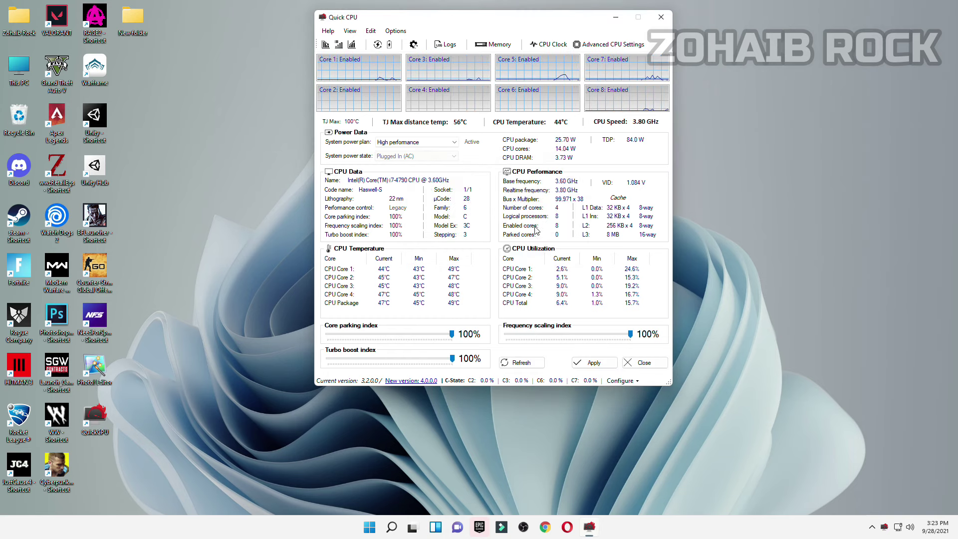
Search Windows for "power", open the power plan chooser, and show the additional plans.
{"action": "left_click", "coordinate": [391, 526]}
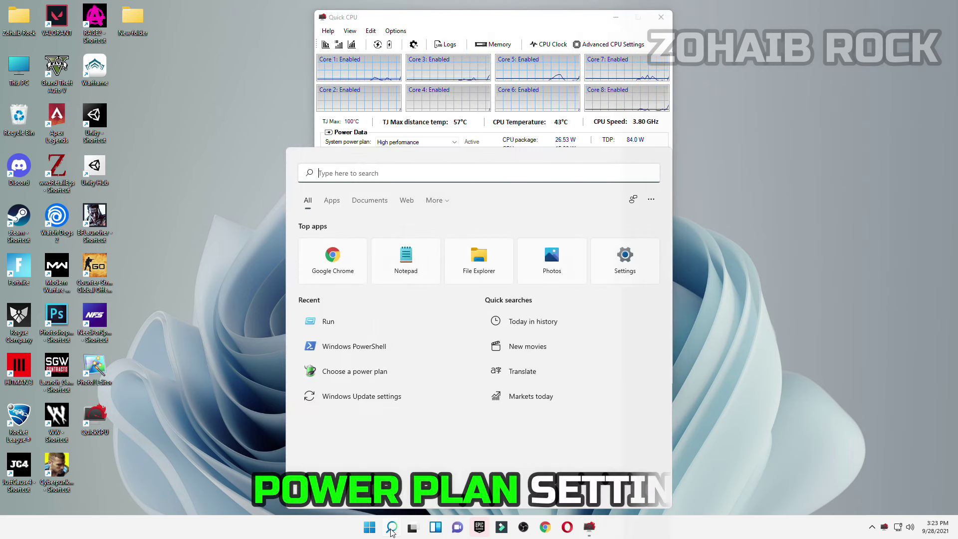
{"action": "type", "text": "power"}
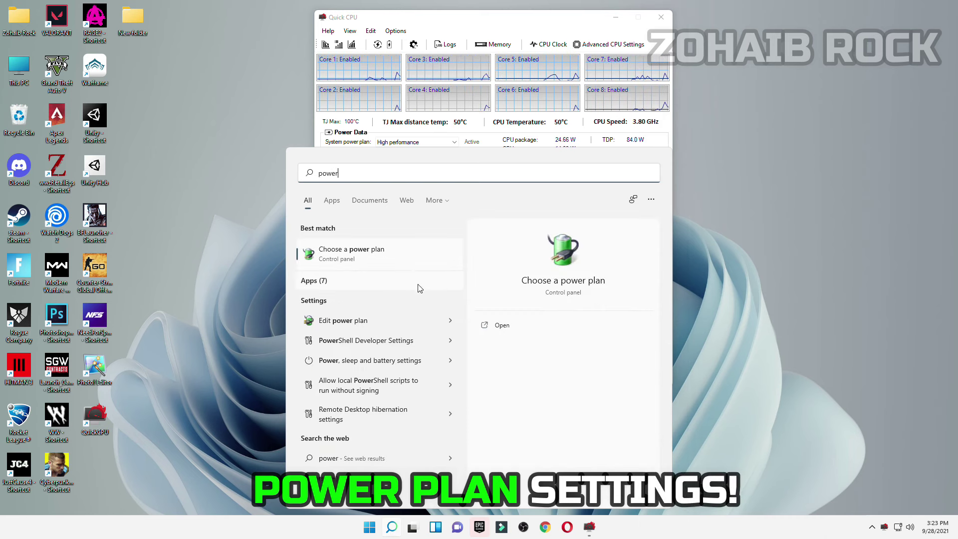
{"action": "left_click", "coordinate": [371, 260]}
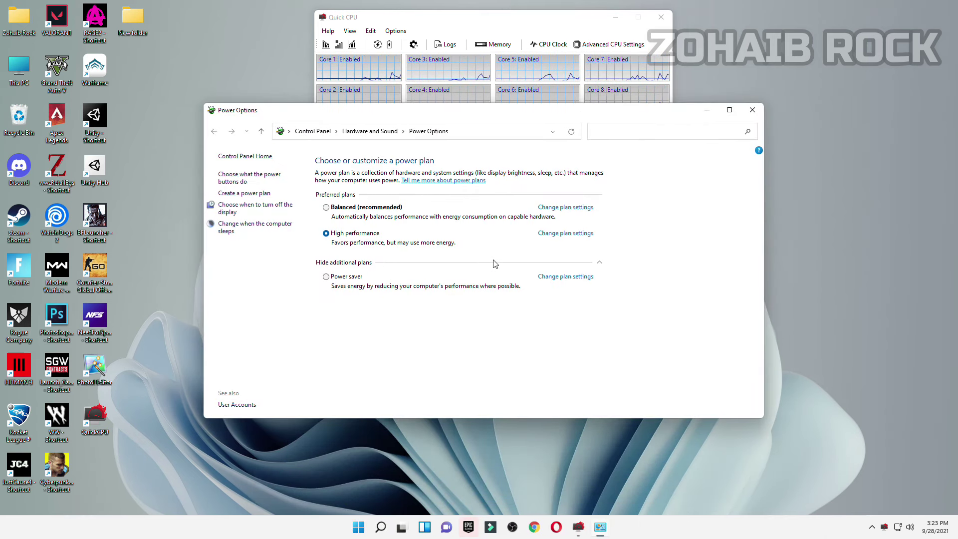
{"action": "left_click", "coordinate": [599, 262]}
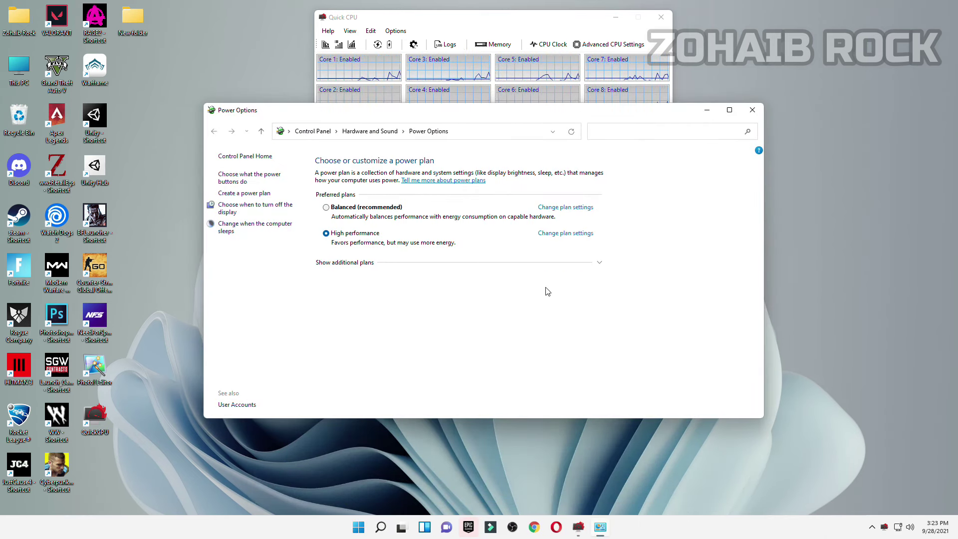
{"action": "left_click", "coordinate": [503, 265]}
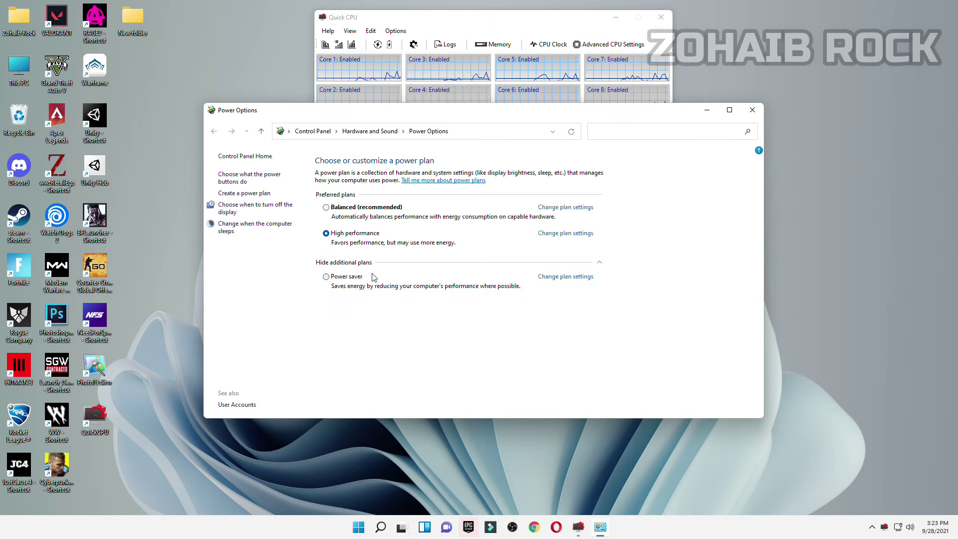
Open the advanced power settings of the High performance plan and move the dialog over the plan settings window.
{"action": "left_click", "coordinate": [559, 234]}
{"action": "left_click", "coordinate": [392, 249]}
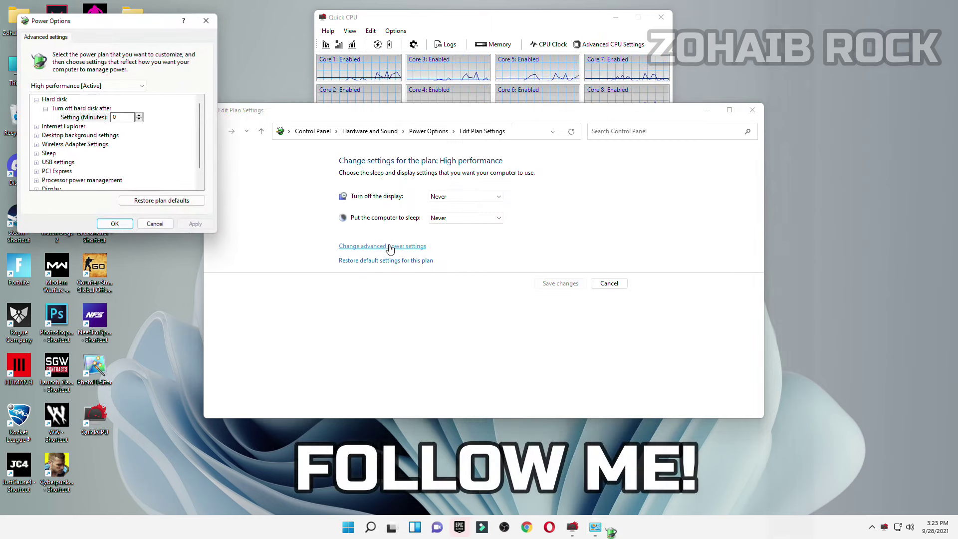
{"action": "left_click_drag", "start_coordinate": [139, 26], "coordinate": [636, 171]}
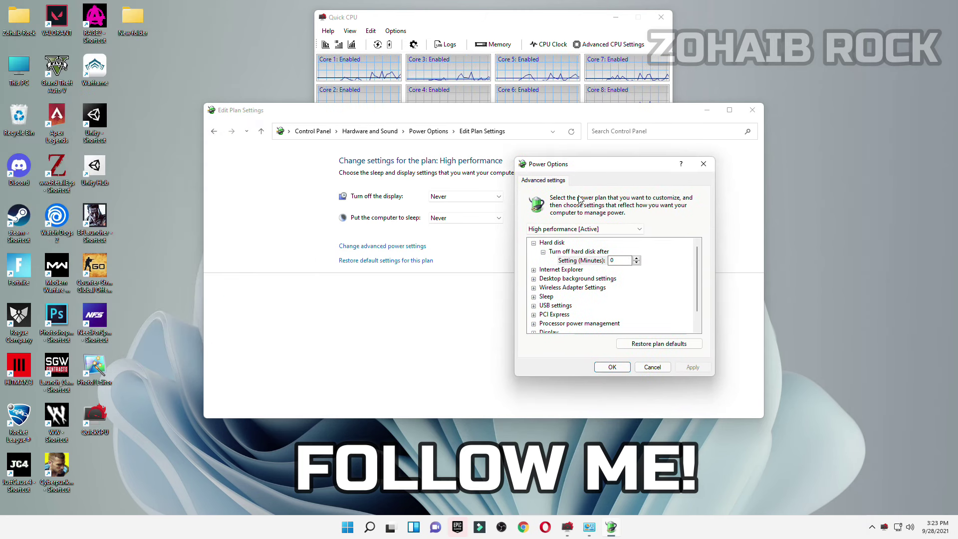
Check the Turn off hard disk after setting under Hard disk in the advanced power settings.
{"action": "left_click", "coordinate": [534, 244]}
{"action": "left_click", "coordinate": [533, 243]}
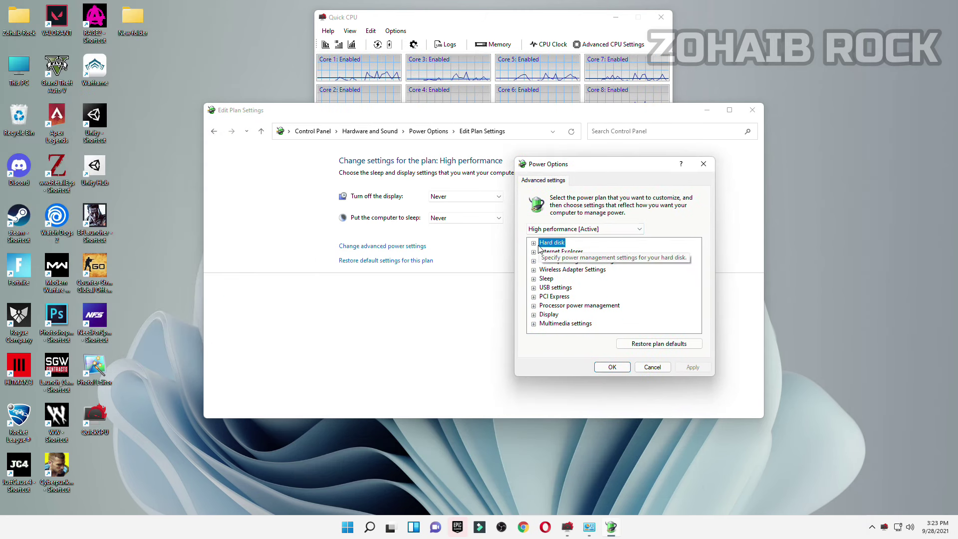
{"action": "left_click", "coordinate": [543, 252]}
{"action": "left_click", "coordinate": [574, 252]}
{"action": "left_click", "coordinate": [542, 252]}
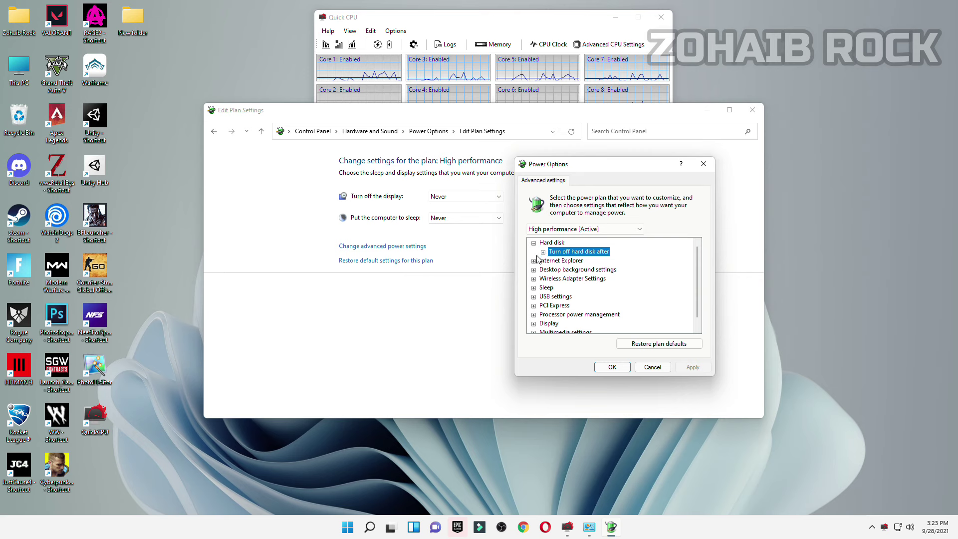
{"action": "left_click", "coordinate": [542, 252]}
{"action": "left_click", "coordinate": [583, 260]}
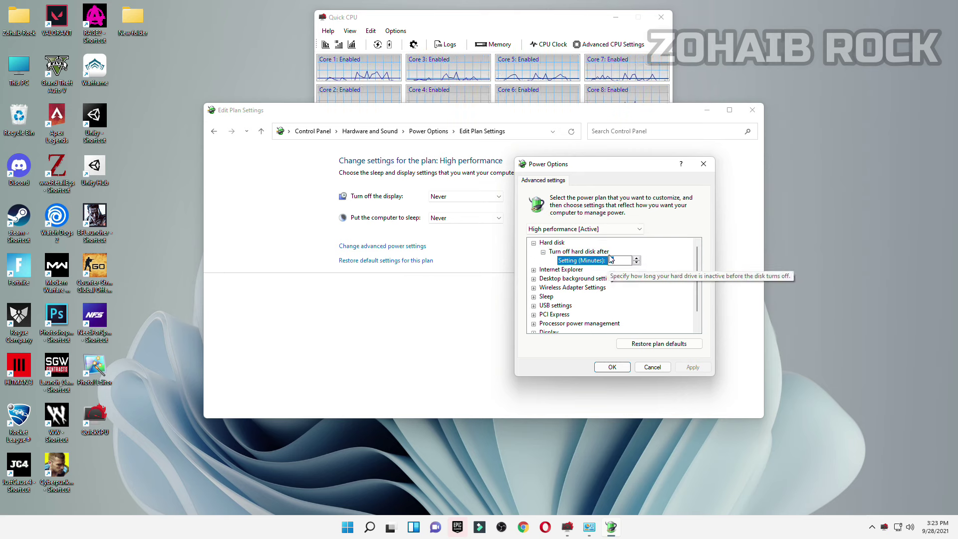
Set the Wireless Adapter's Power Saving Mode to Maximum Performance and confirm the advanced power settings.
{"action": "double_click", "coordinate": [569, 288]}
{"action": "left_click", "coordinate": [564, 297]}
{"action": "double_click", "coordinate": [569, 297]}
{"action": "left_click", "coordinate": [604, 305]}
{"action": "left_click", "coordinate": [606, 306]}
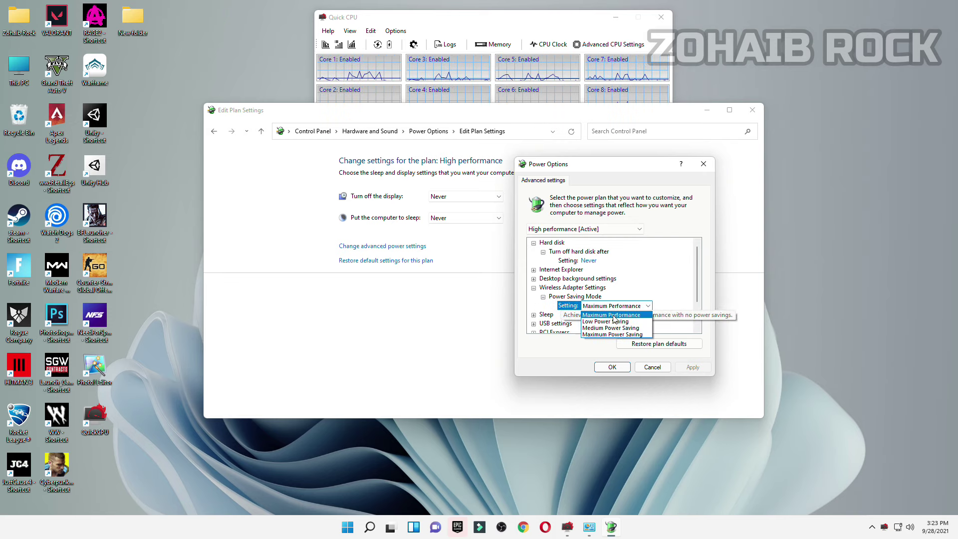
{"action": "left_click", "coordinate": [613, 316]}
{"action": "left_click", "coordinate": [626, 368]}
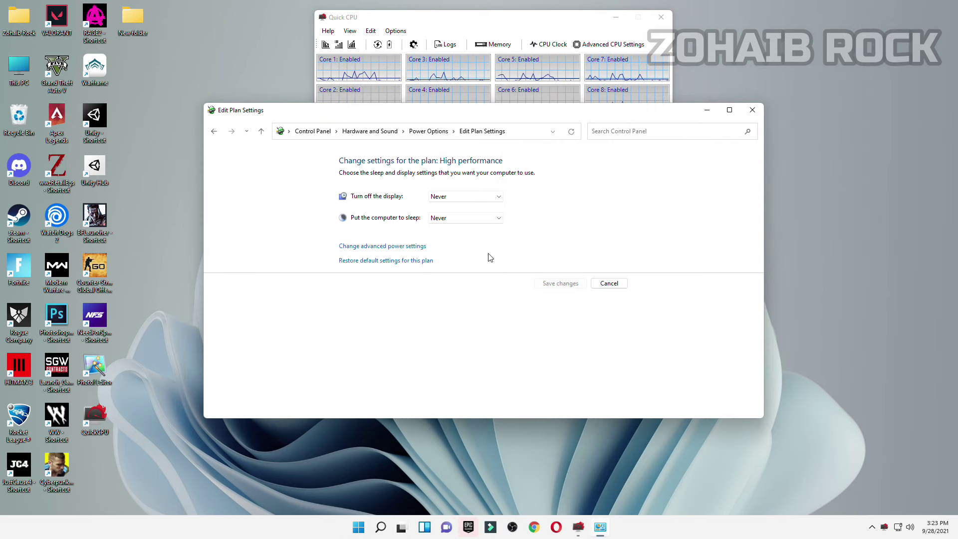
Close the Edit Plan Settings and Quick CPU windows, and open the pack's "3 Cleanup" folder.
{"action": "left_click", "coordinate": [748, 112]}
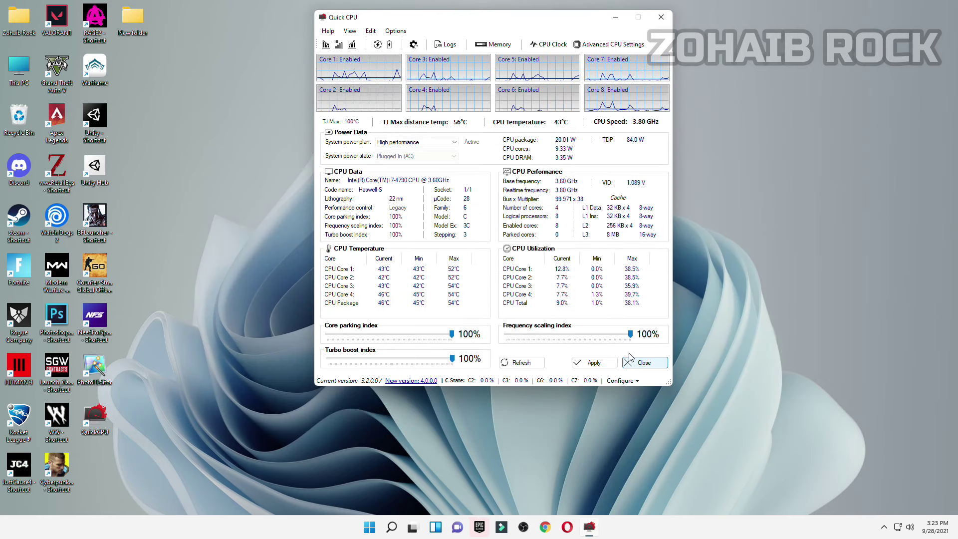
{"action": "left_click", "coordinate": [624, 361]}
{"action": "double_click", "coordinate": [436, 167]}
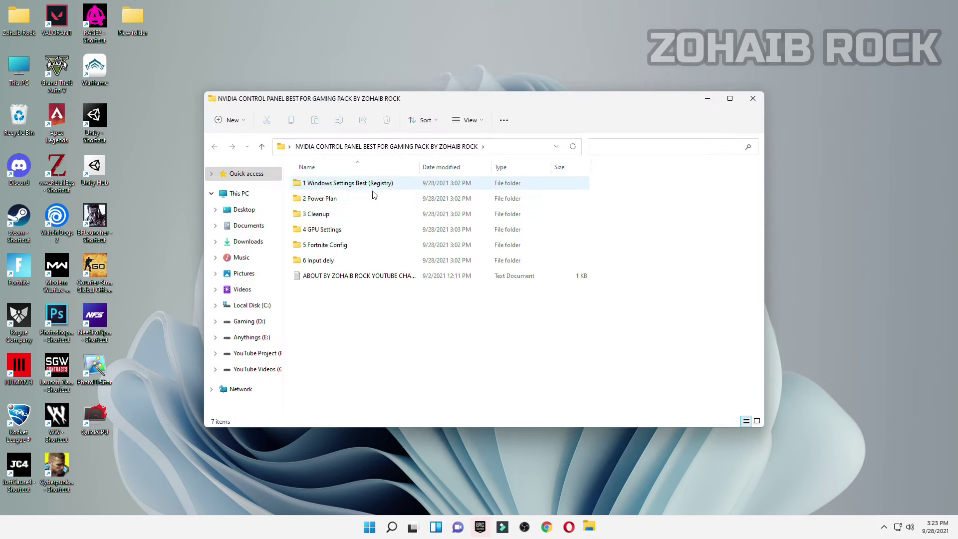
{"action": "double_click", "coordinate": [319, 214]}
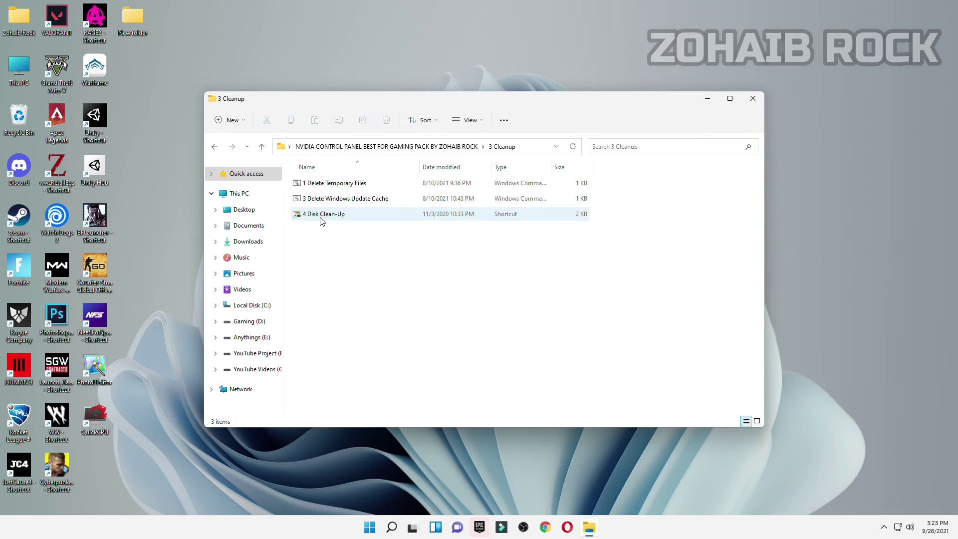
Run the "1 Delete Temporary Files" and "3 Delete Windows Update Cache" scripts through to completion.
{"action": "double_click", "coordinate": [324, 184]}
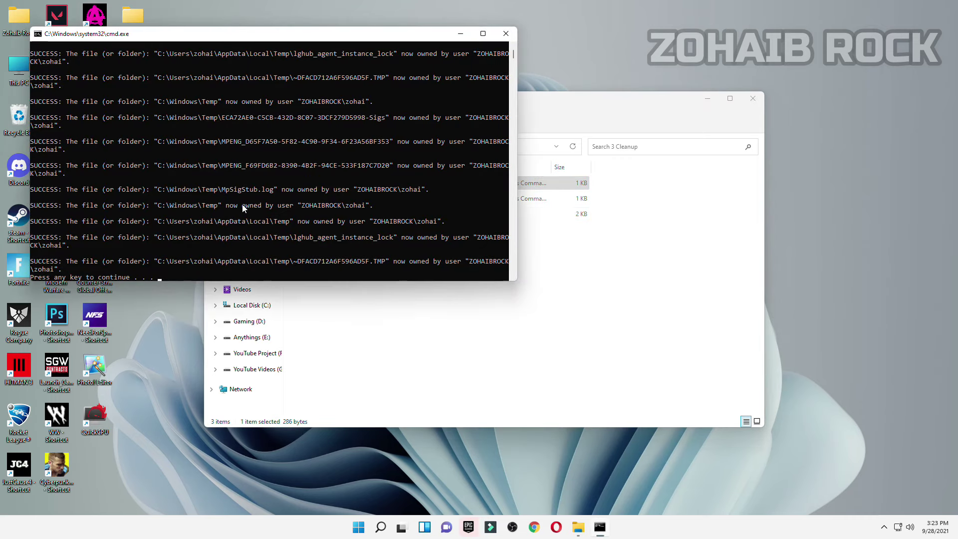
{"action": "double_click", "coordinate": [322, 199]}
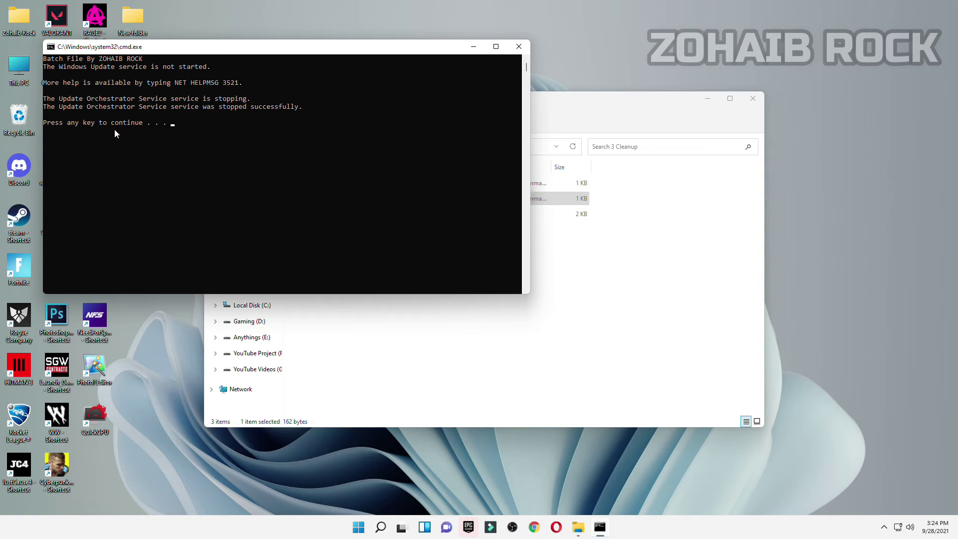
{"action": "key", "text": "Return"}
Start "4 Disk Clean-Up" for drive C: and close the "3 Cleanup" folder window.
{"action": "double_click", "coordinate": [325, 214]}
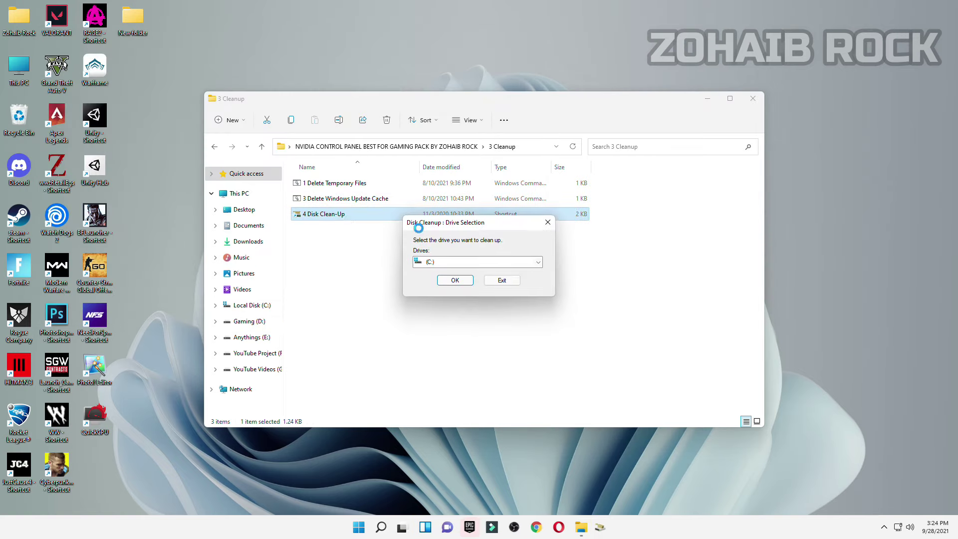
{"action": "left_click", "coordinate": [753, 99]}
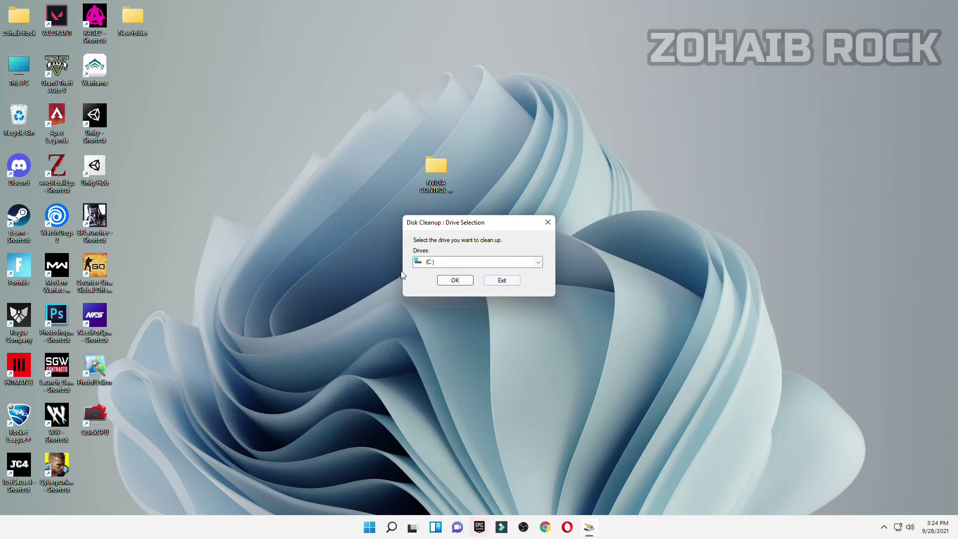
{"action": "left_click", "coordinate": [455, 280]}
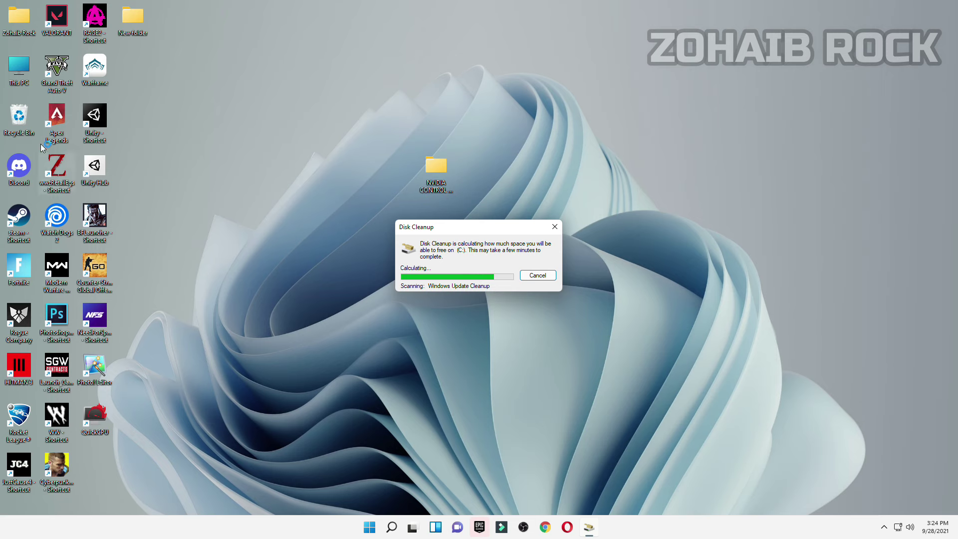
Include the Recycle Bin in the Disk Cleanup selection for drive C: and permanently delete the selected files.
{"action": "left_click_drag", "start_coordinate": [153, 67], "coordinate": [259, 61]}
{"action": "scroll", "coordinate": [189, 149], "scroll_direction": "down", "scroll_amount": 2}
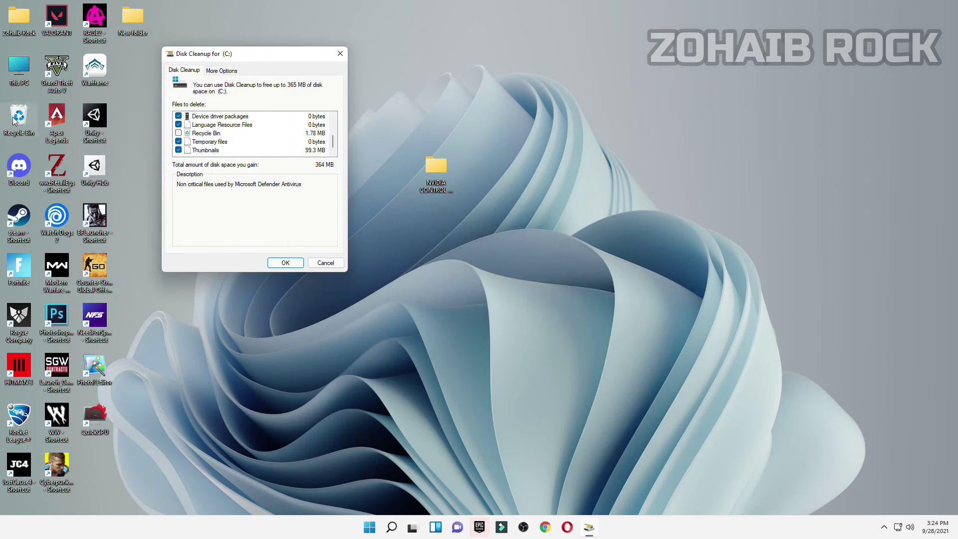
{"action": "scroll", "coordinate": [206, 155], "scroll_direction": "up", "scroll_amount": 3}
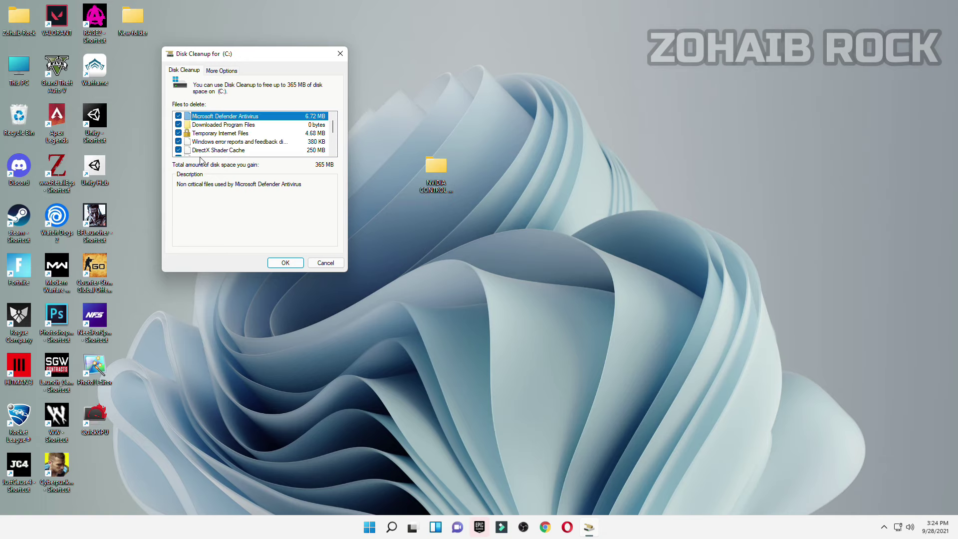
{"action": "left_click", "coordinate": [285, 263]}
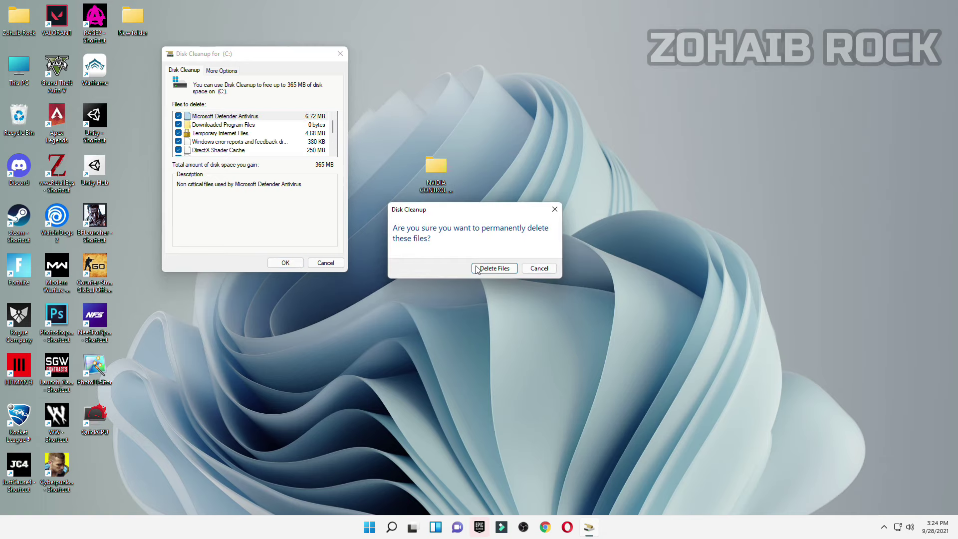
{"action": "left_click", "coordinate": [480, 268]}
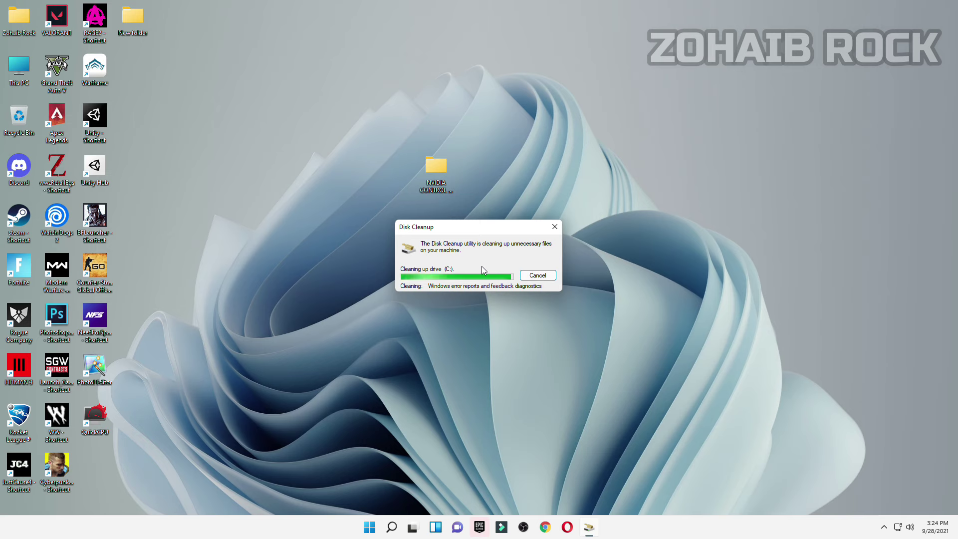
Open the "NVIDIA SOFWARE BEST SETTINGS PICS" folder inside "4 GPU Settings" and view the NVIDIA Manage 3D Settings picture.
{"action": "left_click", "coordinate": [432, 181]}
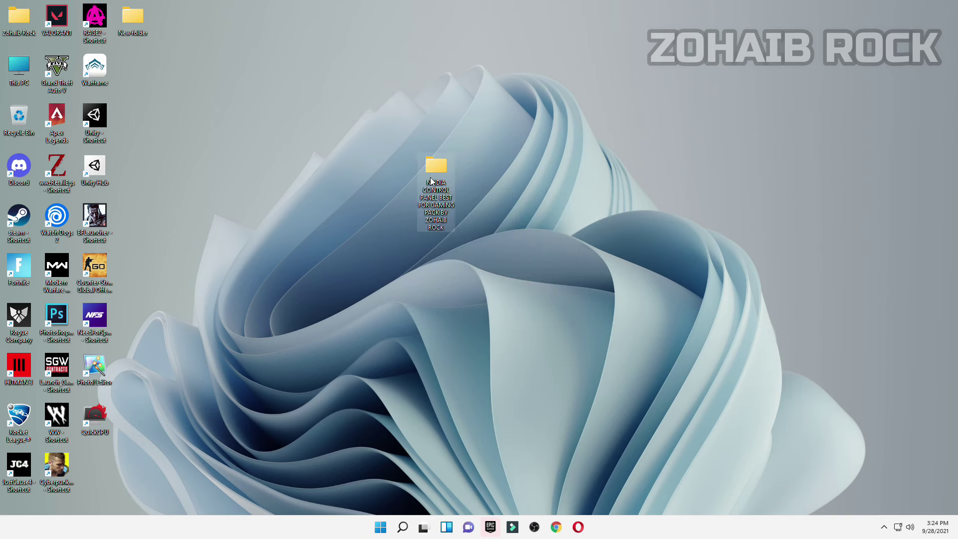
{"action": "double_click", "coordinate": [432, 181]}
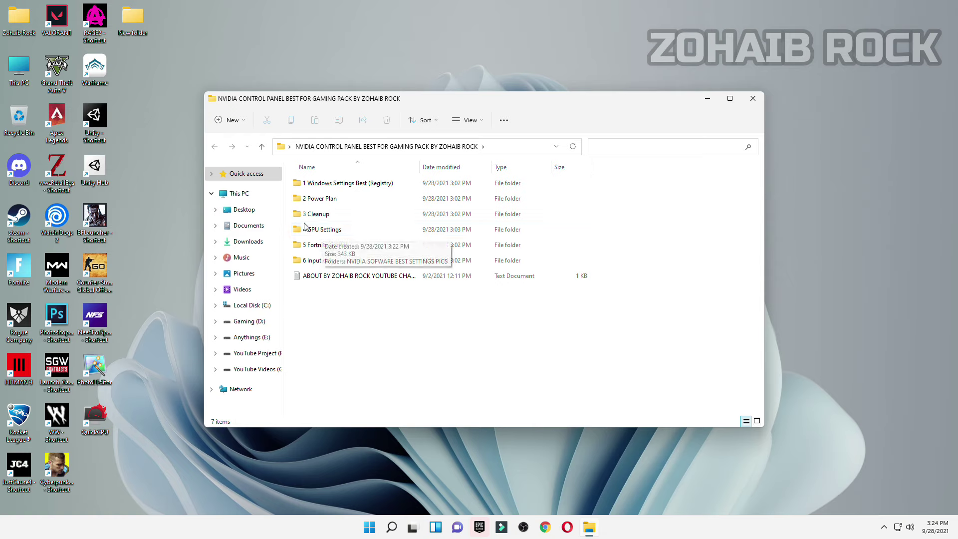
{"action": "double_click", "coordinate": [338, 234]}
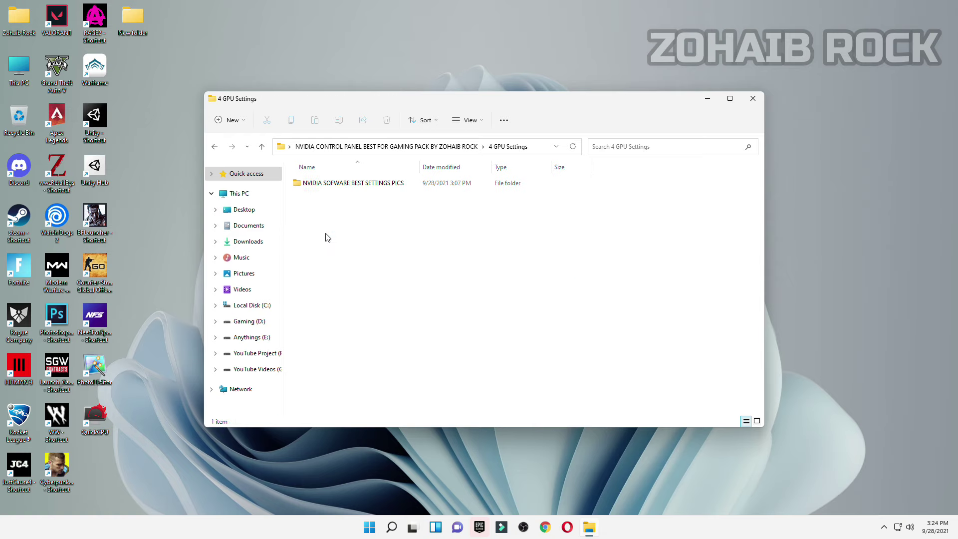
{"action": "double_click", "coordinate": [356, 184]}
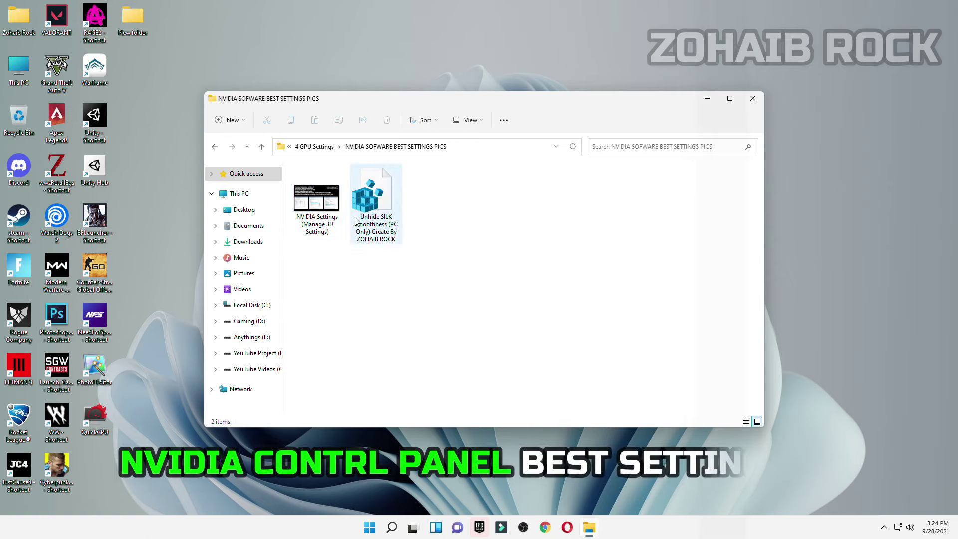
{"action": "double_click", "coordinate": [331, 220]}
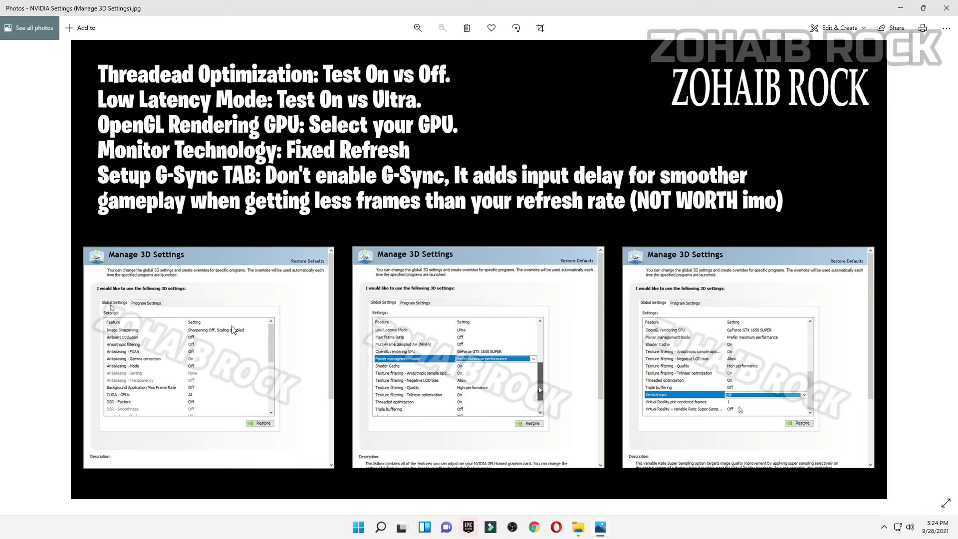
{"action": "left_click", "coordinate": [945, 8]}
Add the Unhide SILK Smoothness (PC Only) file to the registry.
{"action": "left_click", "coordinate": [387, 239]}
{"action": "double_click", "coordinate": [387, 239]}
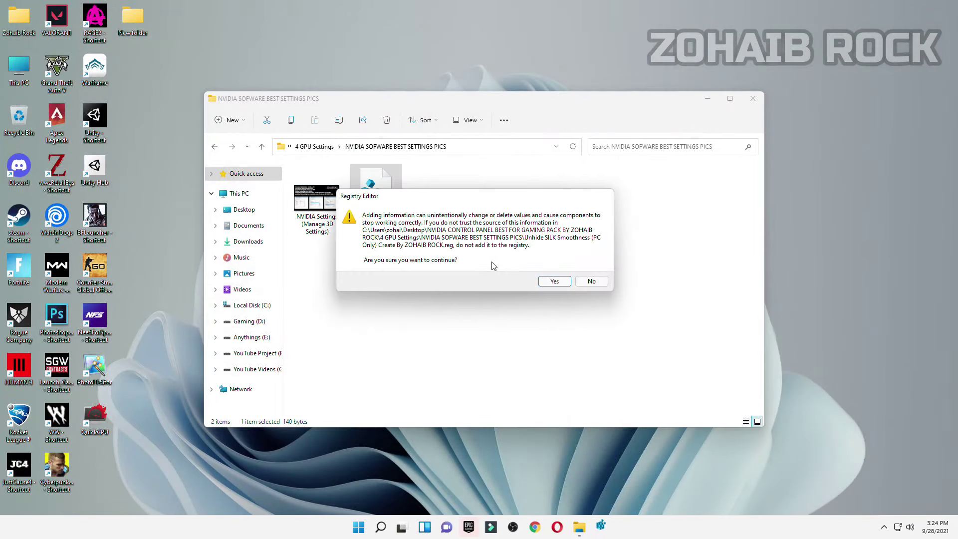
{"action": "left_click", "coordinate": [552, 280]}
{"action": "left_click", "coordinate": [621, 265]}
{"action": "left_click", "coordinate": [348, 240]}
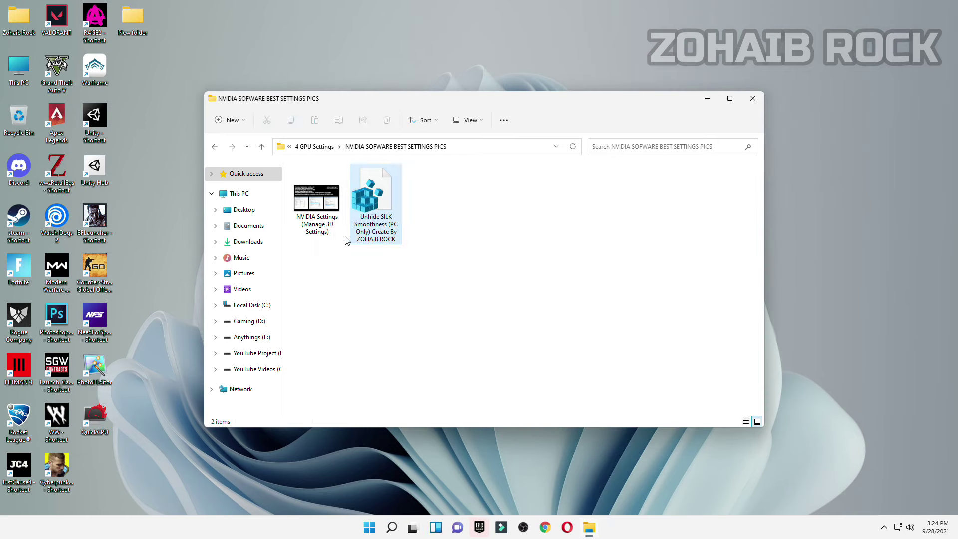
Return to the gaming pack folder and copy the GameUserSettings file from "5 Fortnite Config".
{"action": "left_click", "coordinate": [215, 146]}
{"action": "key", "text": "alt+Left"}
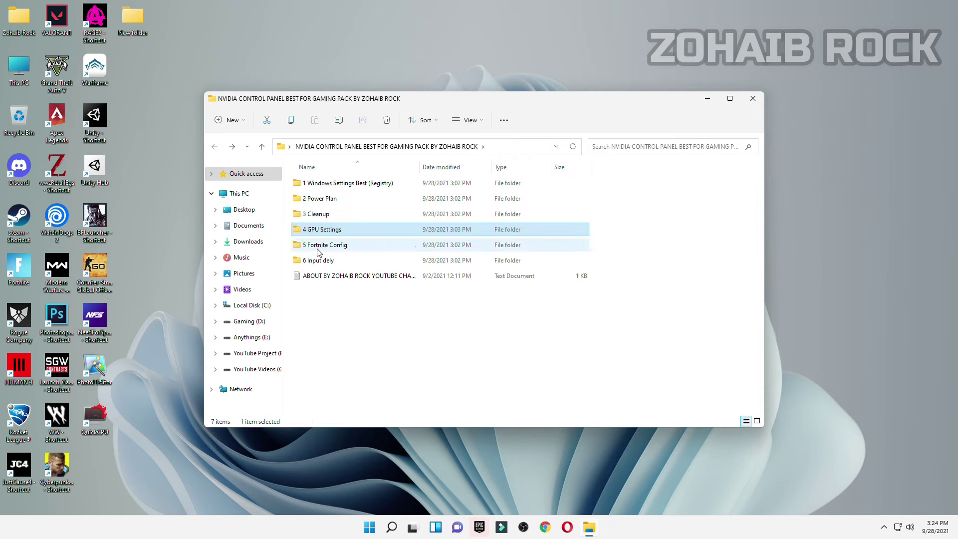
{"action": "double_click", "coordinate": [318, 249]}
{"action": "right_click", "coordinate": [337, 185]}
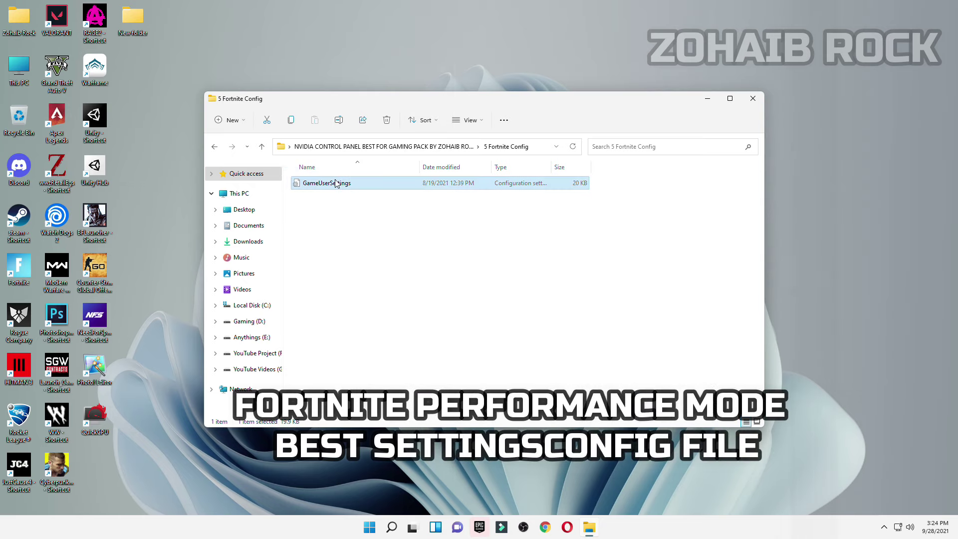
{"action": "left_click", "coordinate": [369, 192]}
Search Windows for Run and use it to open the appdata folder.
{"action": "left_click", "coordinate": [391, 527]}
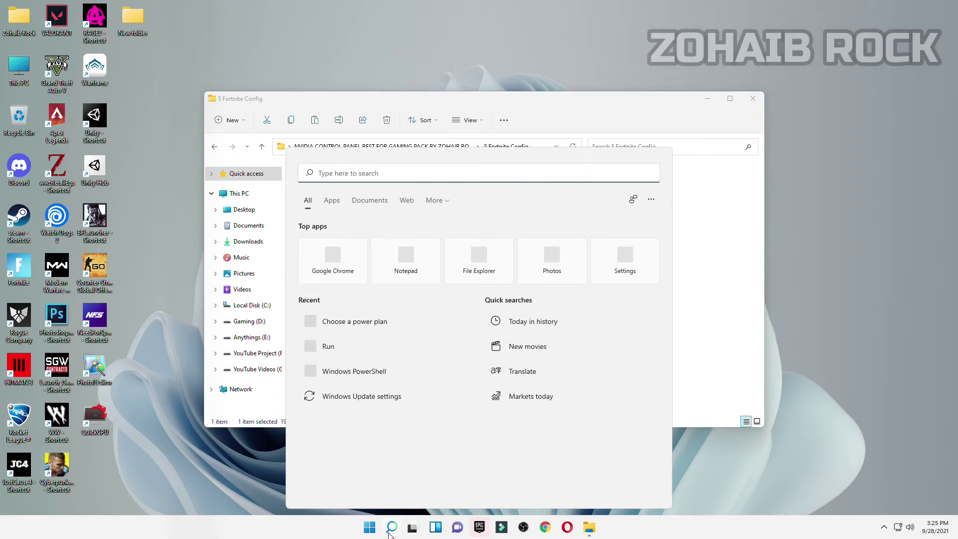
{"action": "type", "text": "run"}
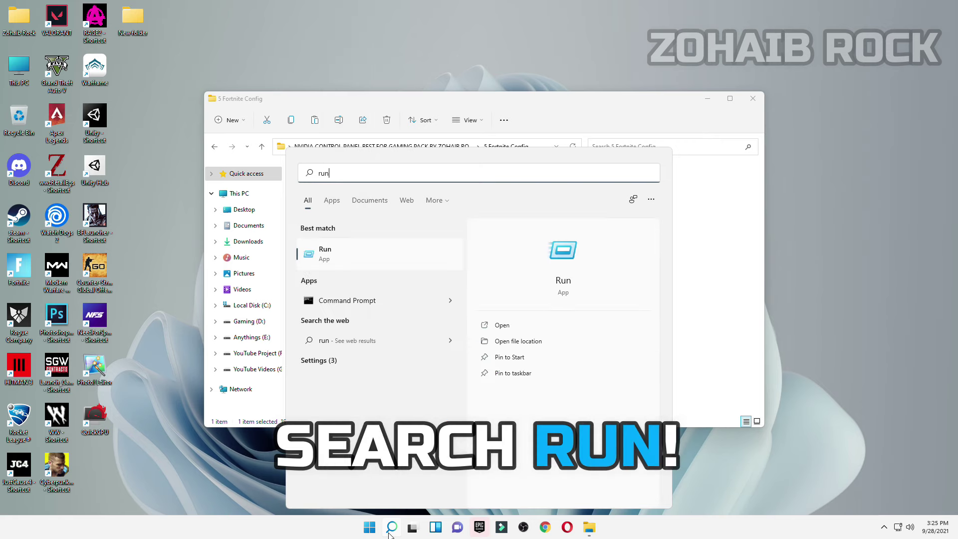
{"action": "left_click", "coordinate": [334, 257]}
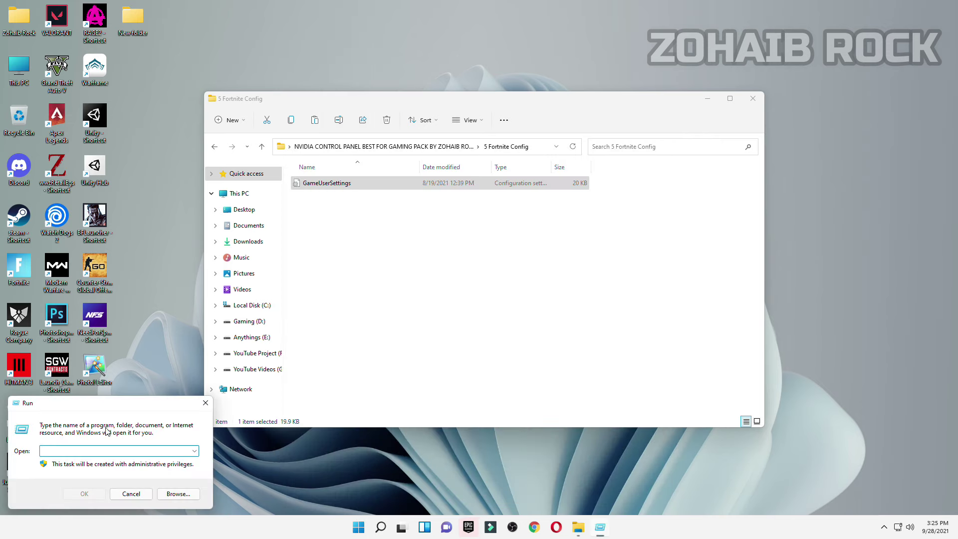
{"action": "type", "text": "appdata"}
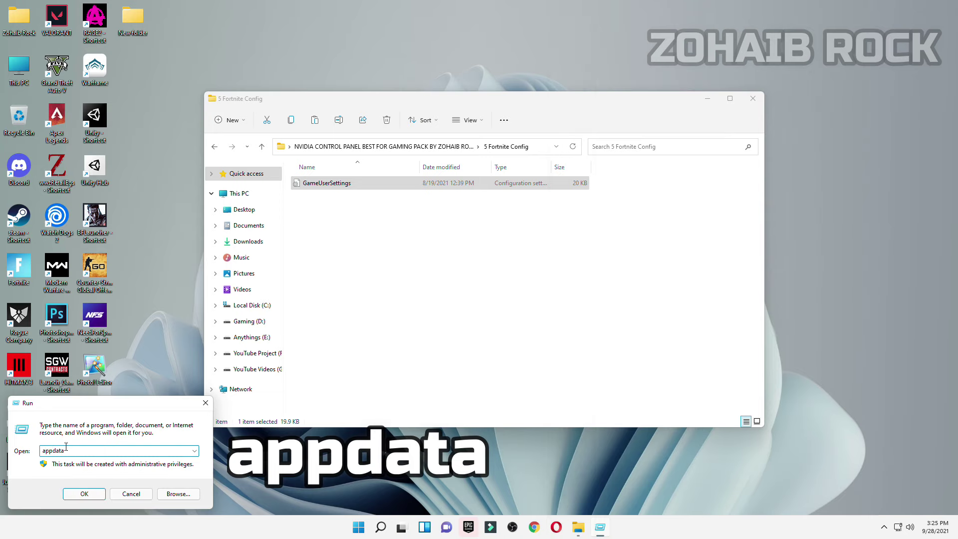
{"action": "left_click", "coordinate": [84, 494]}
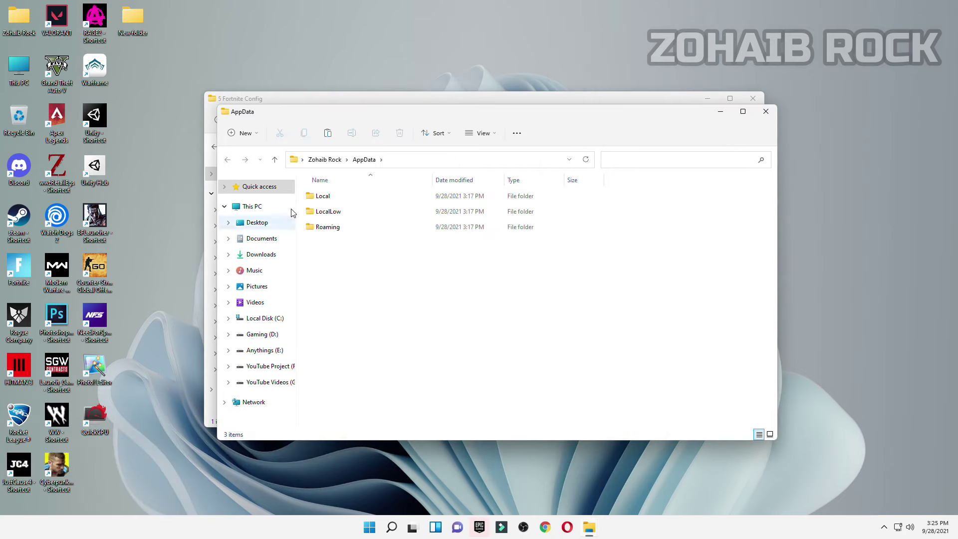
Open the WindowsClient folder under Local, FortniteGame, Saved, Config.
{"action": "double_click", "coordinate": [322, 195]}
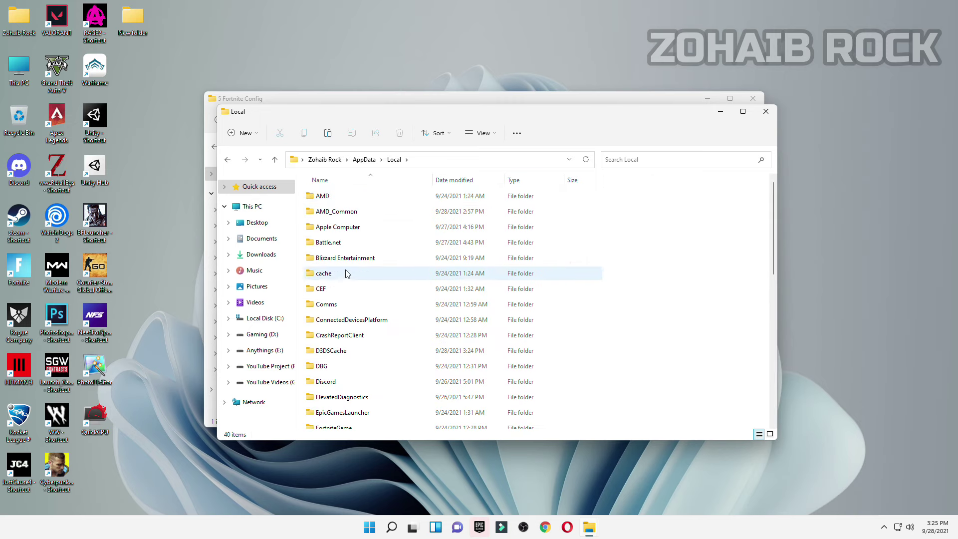
{"action": "key", "text": "f"}
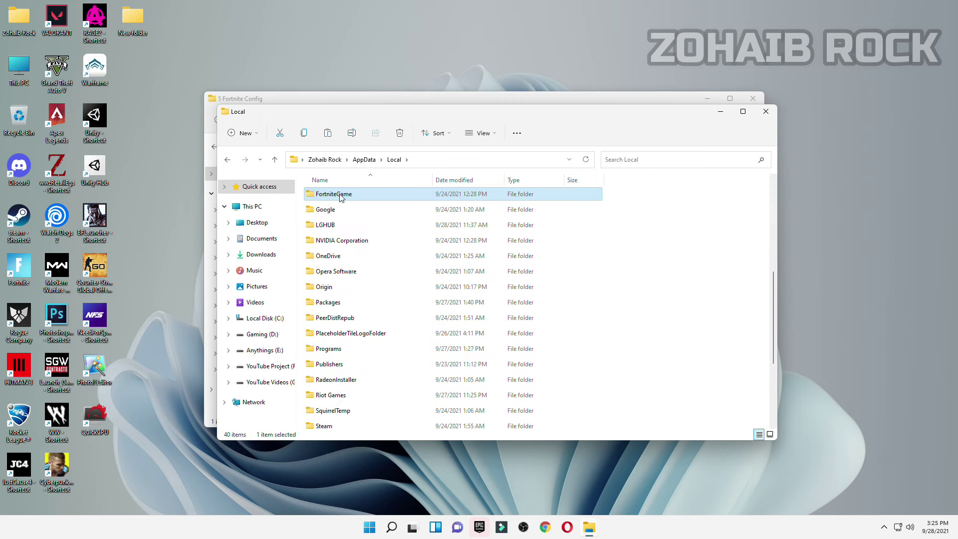
{"action": "double_click", "coordinate": [340, 195]}
{"action": "double_click", "coordinate": [332, 201]}
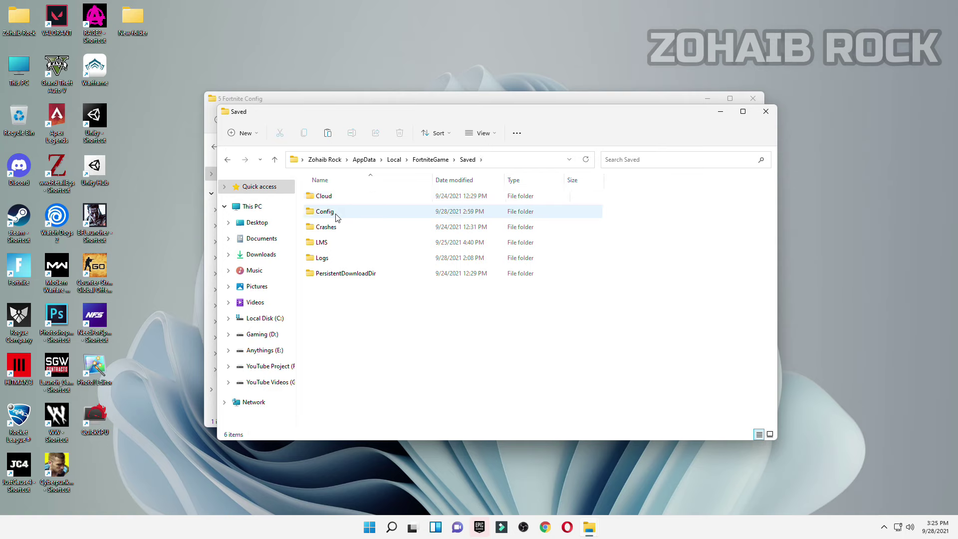
{"action": "double_click", "coordinate": [336, 213]}
{"action": "double_click", "coordinate": [351, 214]}
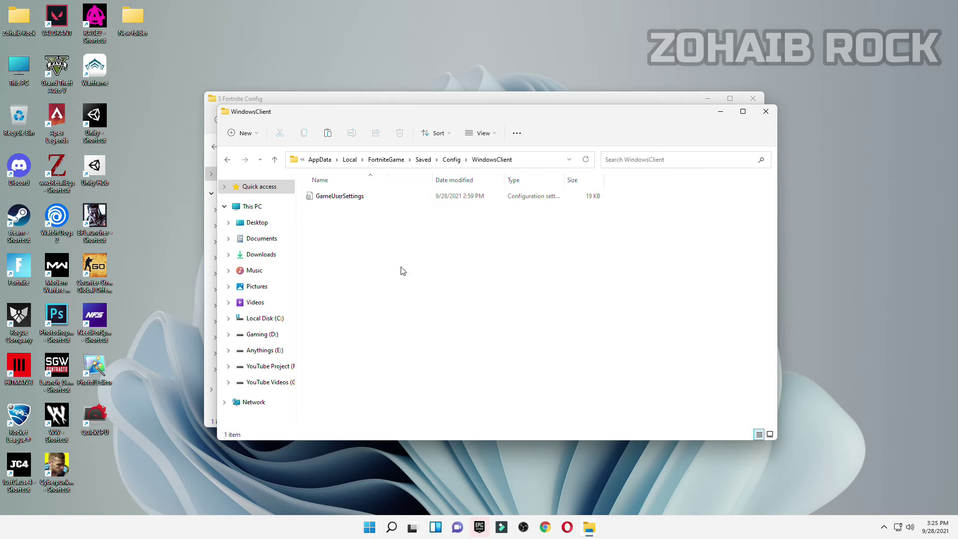
Paste the copied GameUserSettings file into WindowsClient, replacing the existing one, and close that folder window.
{"action": "right_click", "coordinate": [419, 286]}
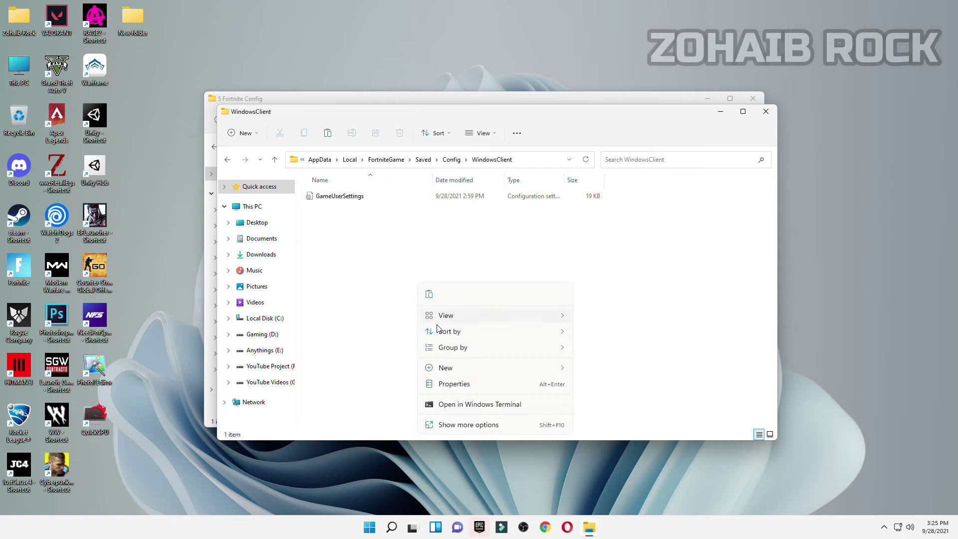
{"action": "left_click", "coordinate": [464, 425]}
{"action": "left_click", "coordinate": [502, 364]}
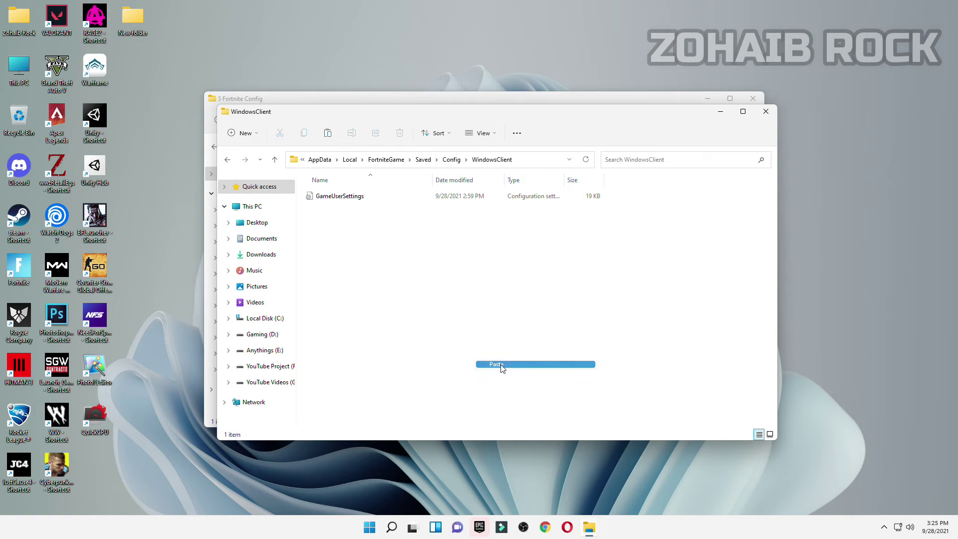
{"action": "left_click", "coordinate": [391, 191]}
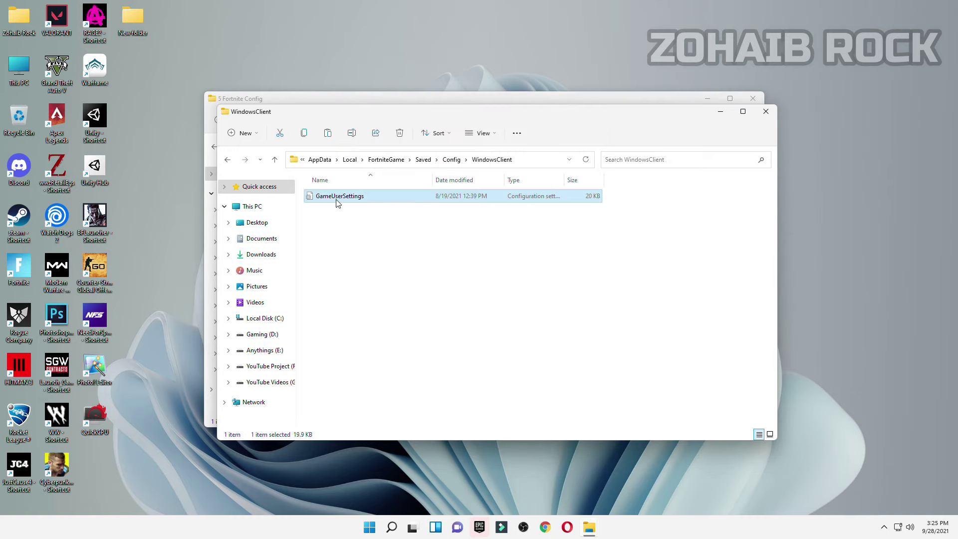
{"action": "left_click", "coordinate": [766, 111]}
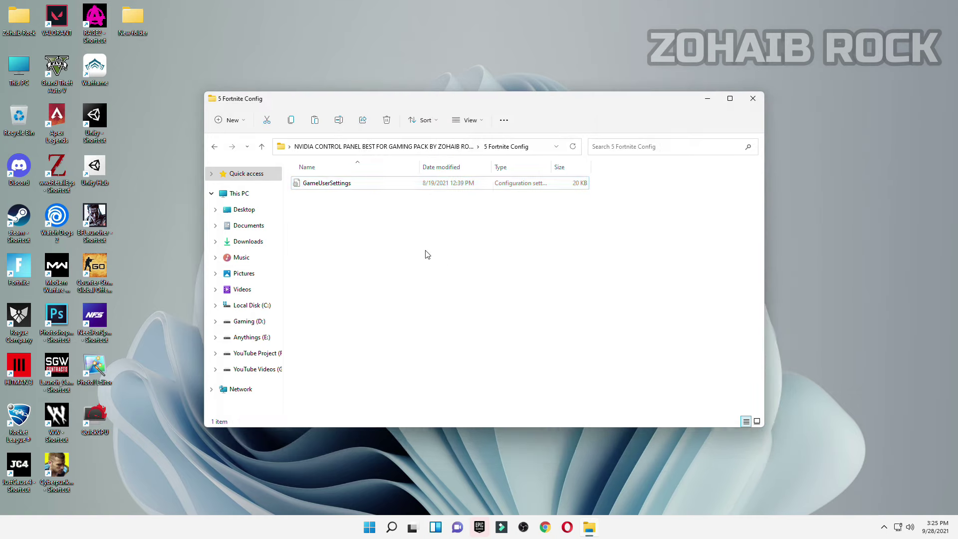
Run Timer Resolution from the "6 Input dely" folder and set the timer resolution to Maximum.
{"action": "left_click", "coordinate": [214, 147]}
{"action": "double_click", "coordinate": [317, 262]}
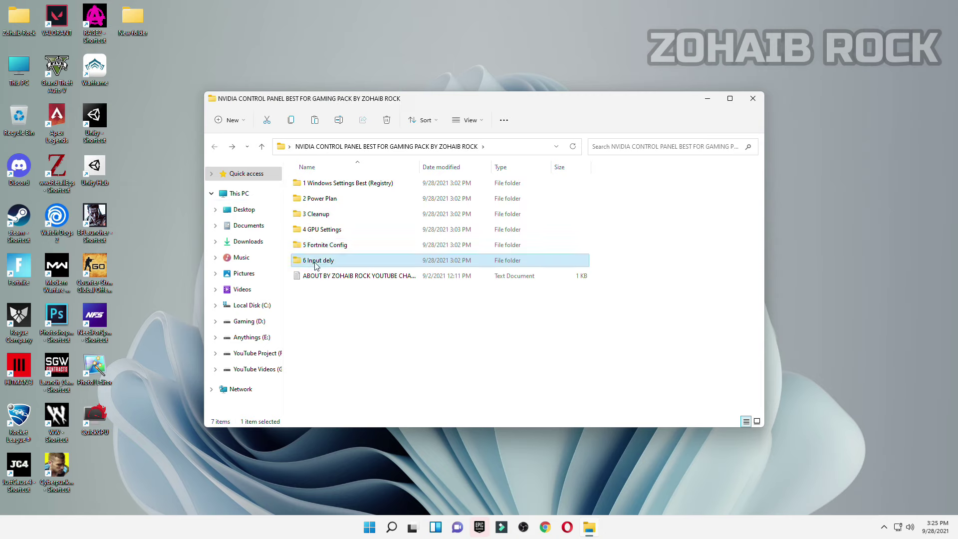
{"action": "double_click", "coordinate": [326, 183]}
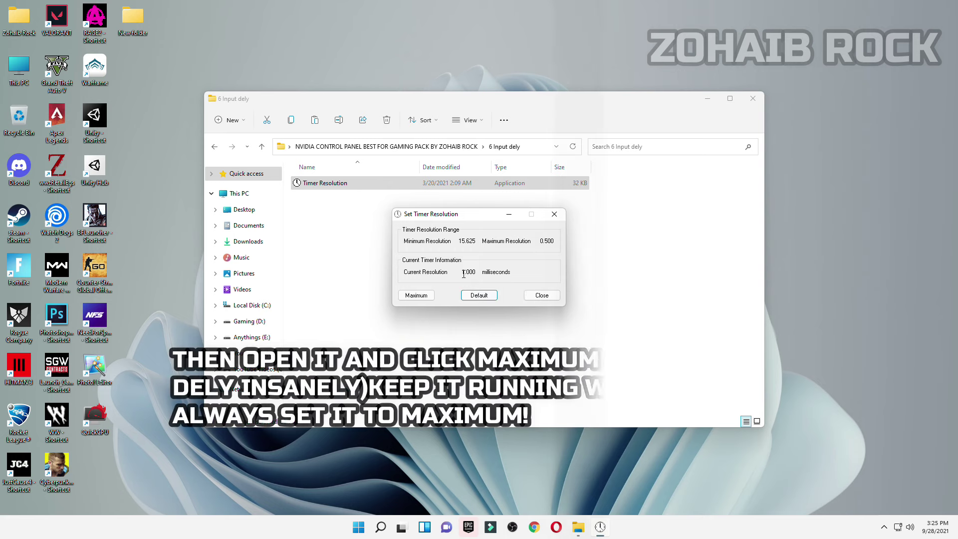
{"action": "left_click", "coordinate": [480, 296]}
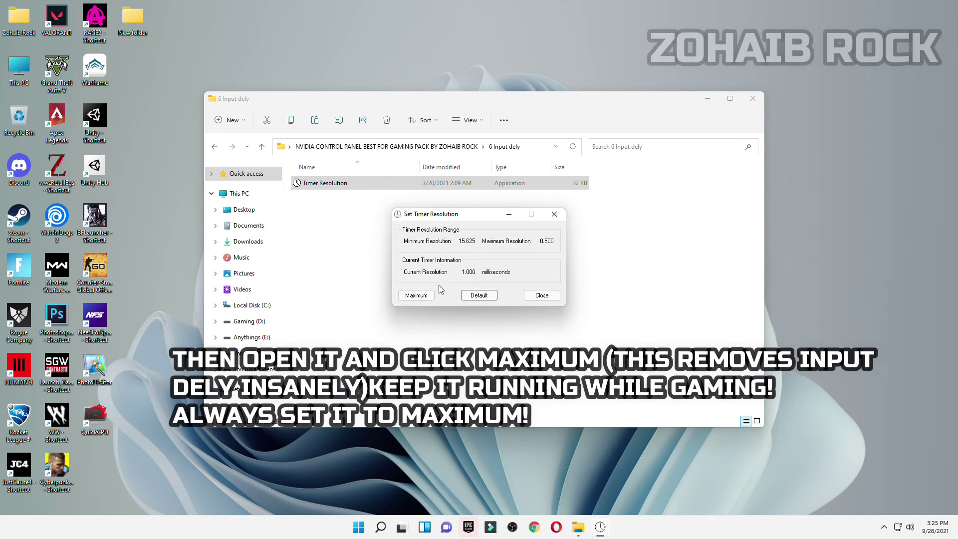
{"action": "left_click", "coordinate": [428, 296]}
{"action": "left_click", "coordinate": [427, 295]}
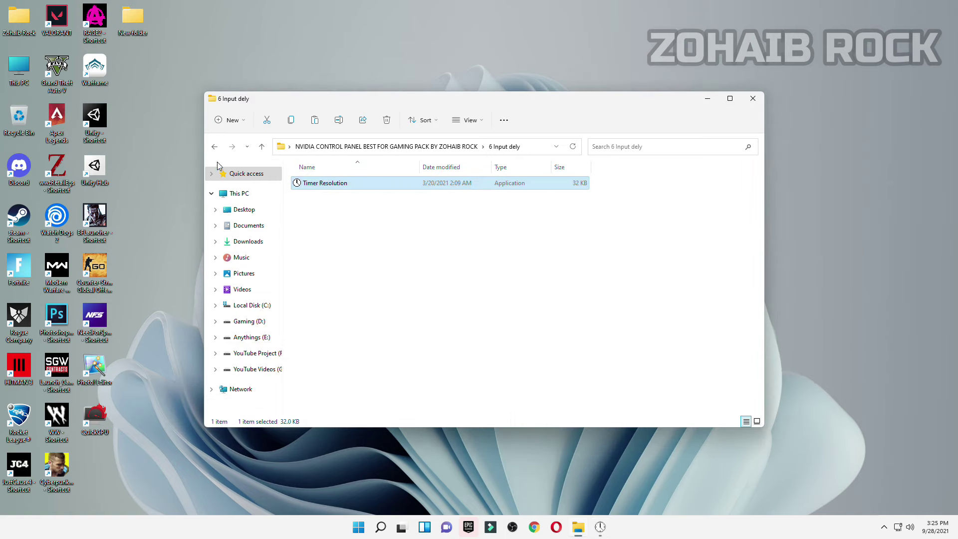
Return to the pack folder, view the ABOUT text document on the YouTube channel, and close it.
{"action": "left_click", "coordinate": [214, 147]}
{"action": "left_click", "coordinate": [347, 281]}
{"action": "double_click", "coordinate": [348, 280]}
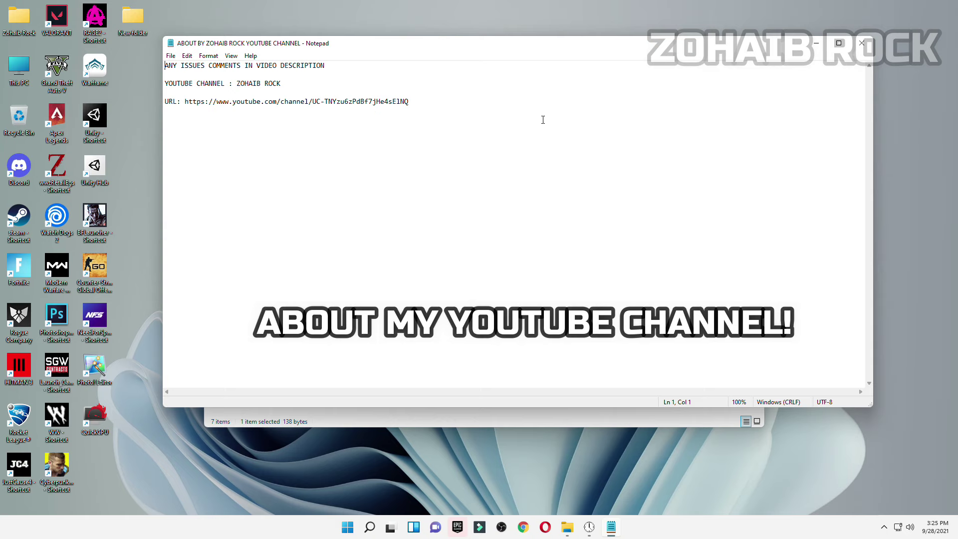
{"action": "left_click", "coordinate": [862, 43]}
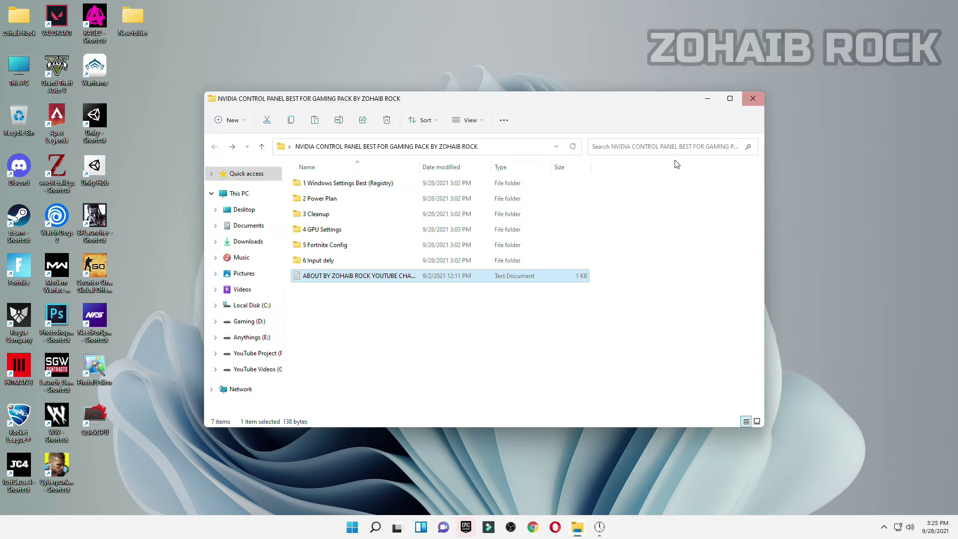
Close the pack folder window and move the pack folder's icon next to the other desktop icons, below New folder.
{"action": "left_click", "coordinate": [752, 98]}
{"action": "left_click_drag", "start_coordinate": [438, 175], "coordinate": [199, 127]}
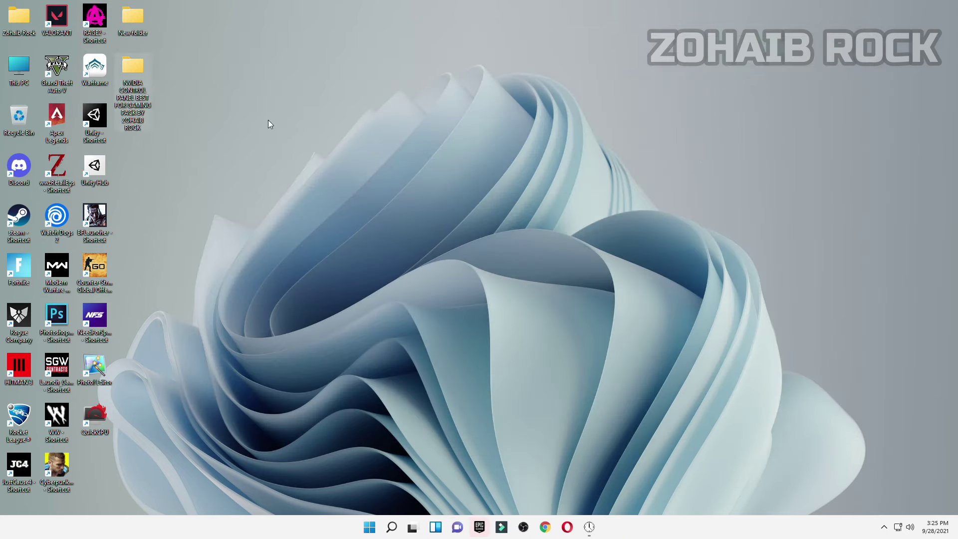
Open the NVIDIA Control Panel from the desktop and show its Adjust Image Settings with Preview page.
{"action": "right_click", "coordinate": [426, 157]}
{"action": "left_click", "coordinate": [461, 221]}
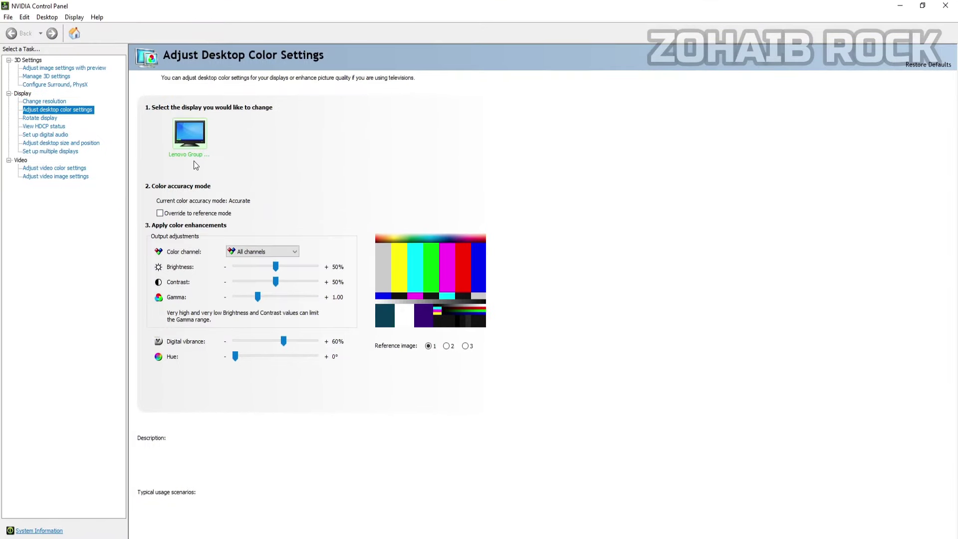
{"action": "left_click", "coordinate": [55, 69]}
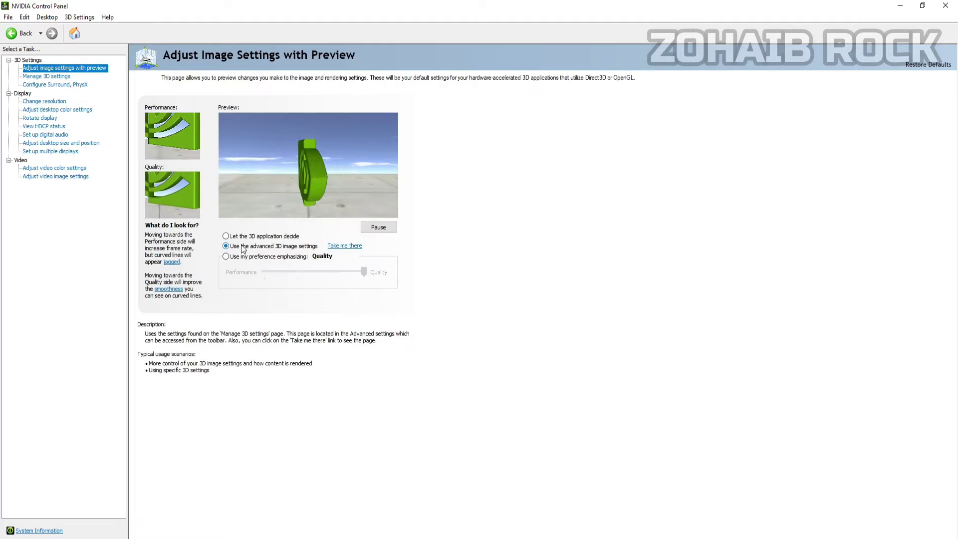
In the global Manage 3D Settings, set Low Latency Mode to Ultra.
{"action": "left_click", "coordinate": [43, 77]}
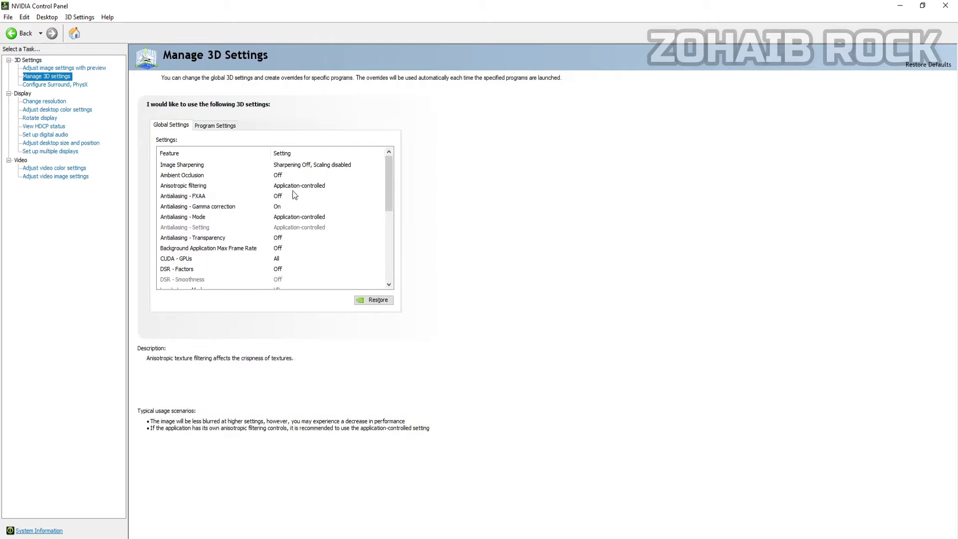
{"action": "left_click_drag", "start_coordinate": [391, 181], "coordinate": [369, 208]}
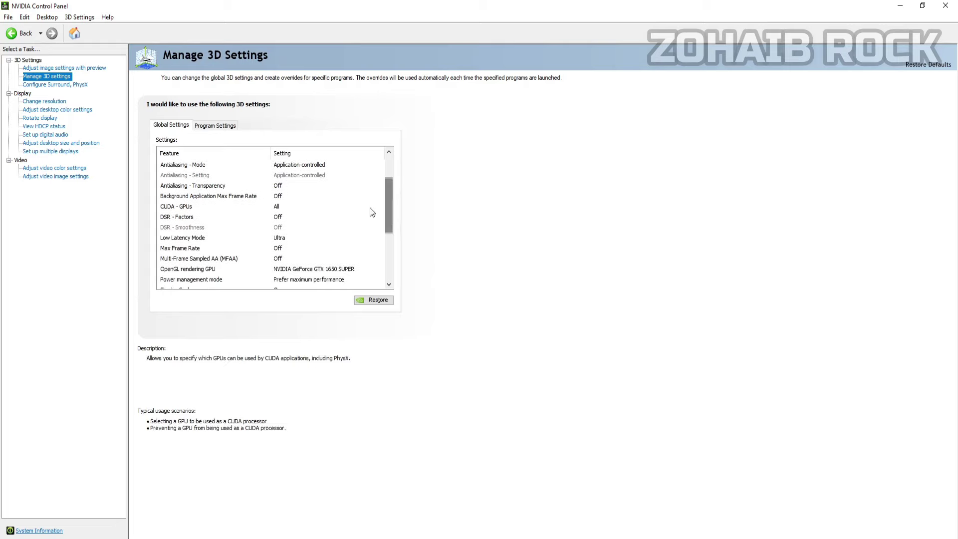
{"action": "left_click", "coordinate": [294, 243]}
{"action": "left_click", "coordinate": [308, 242]}
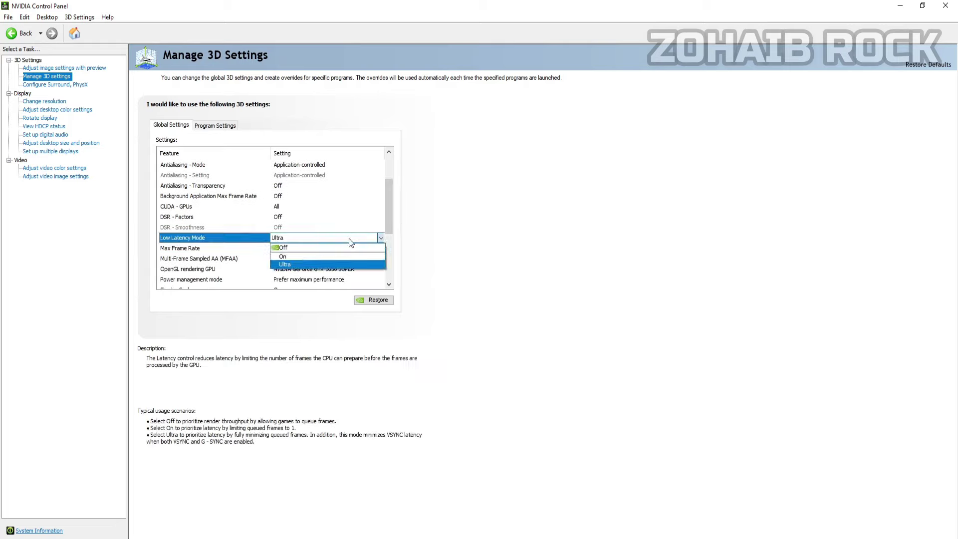
{"action": "left_click", "coordinate": [292, 262]}
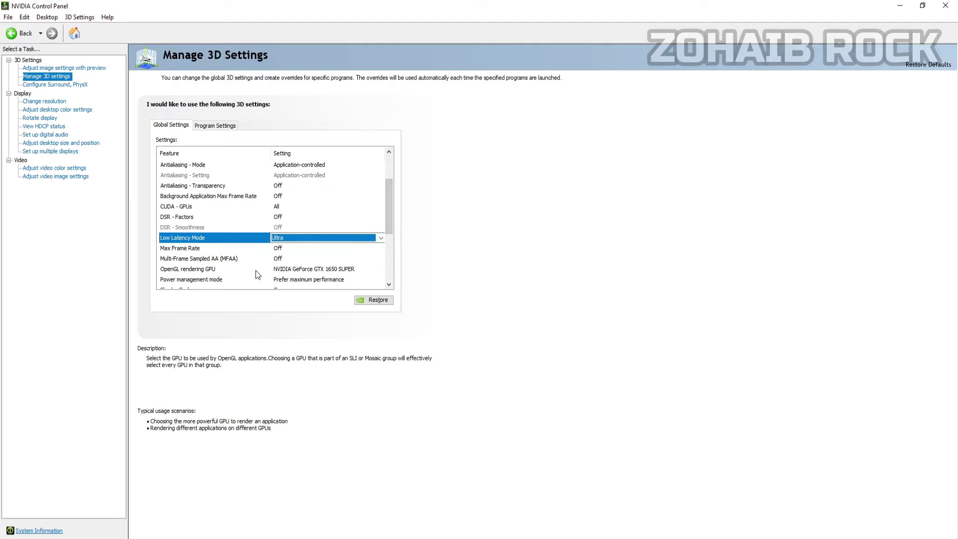
Set the OpenGL rendering GPU to NVIDIA GeForce GTX 1650 SUPER.
{"action": "left_click", "coordinate": [304, 270]}
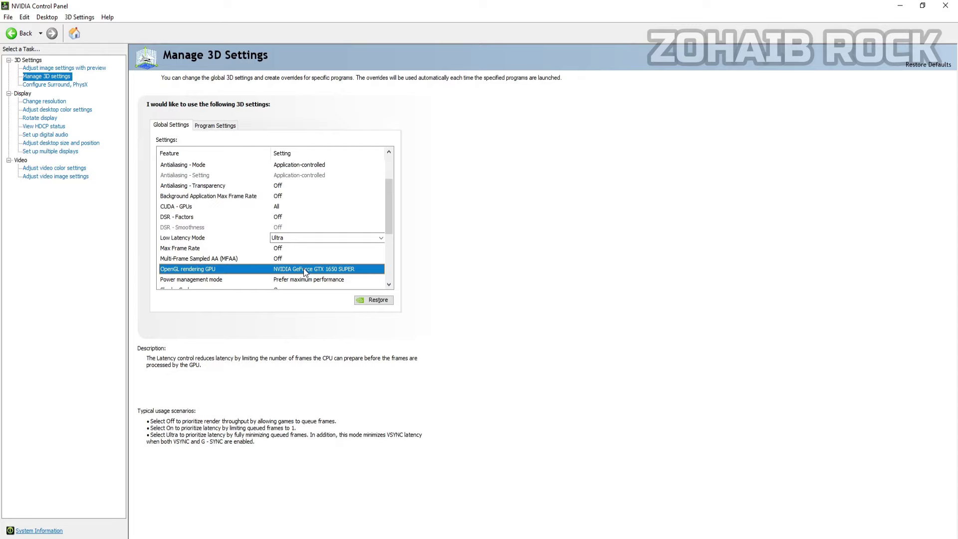
{"action": "left_click", "coordinate": [303, 268]}
{"action": "left_click", "coordinate": [306, 289]}
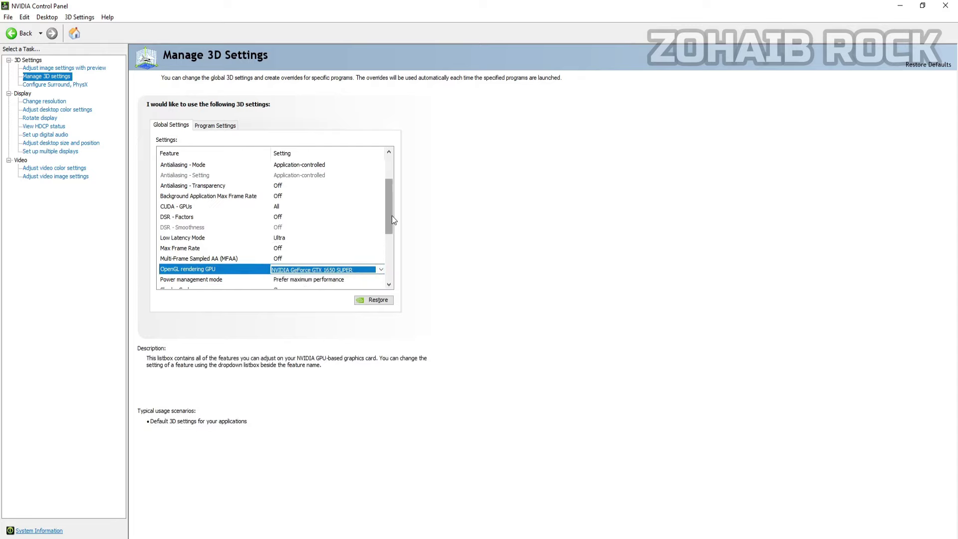
Set Power management mode to Prefer maximum performance.
{"action": "left_click_drag", "start_coordinate": [391, 215], "coordinate": [391, 233]}
{"action": "left_click", "coordinate": [306, 238]}
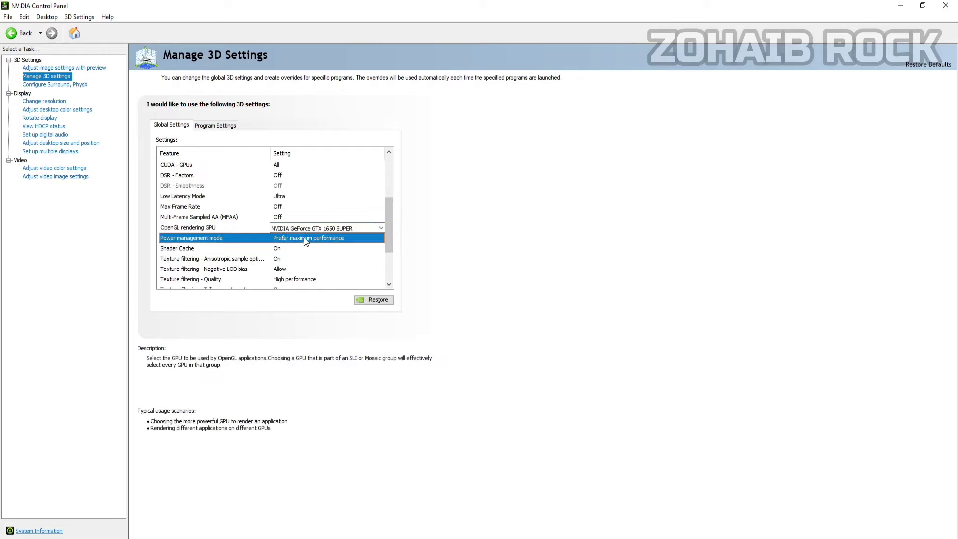
{"action": "left_click", "coordinate": [299, 243]}
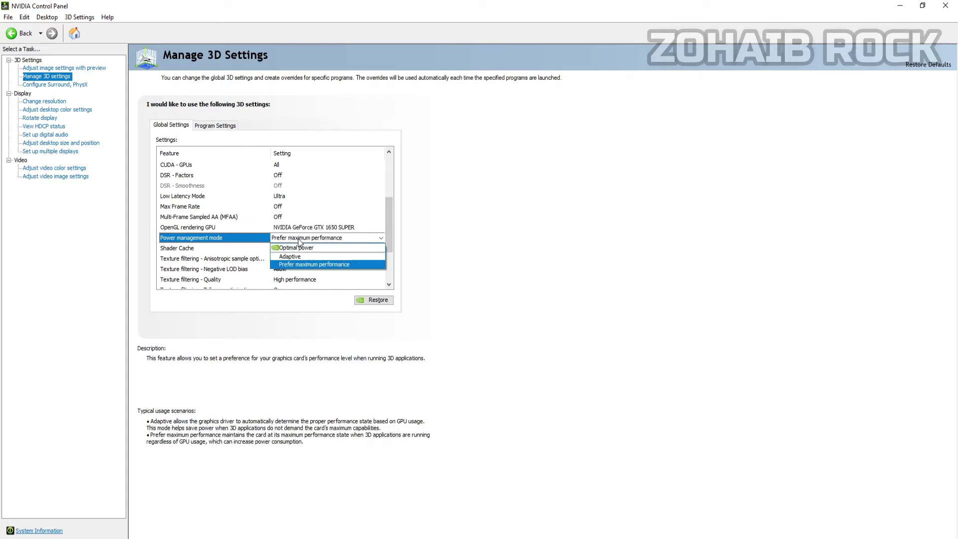
{"action": "left_click", "coordinate": [302, 264]}
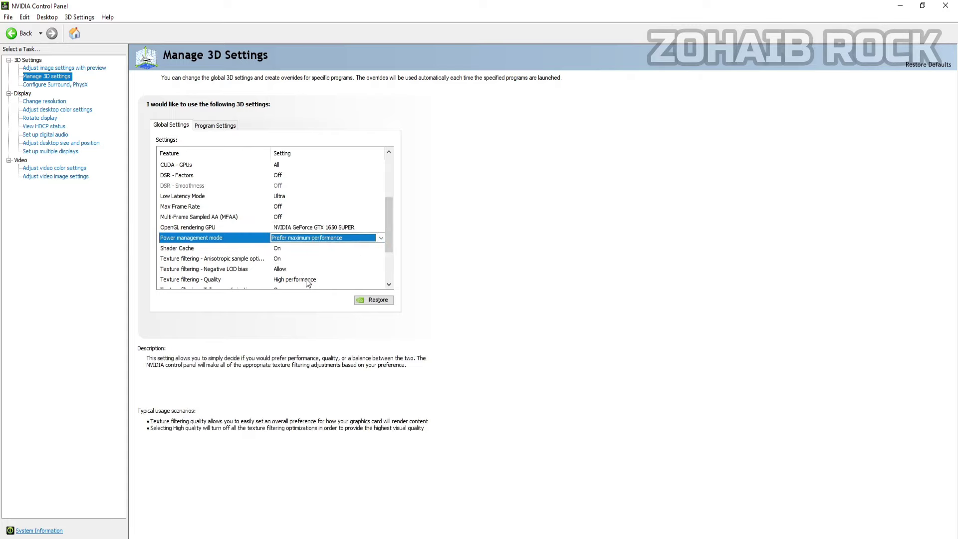
Set Texture filtering - Quality to High performance.
{"action": "left_click", "coordinate": [308, 282]}
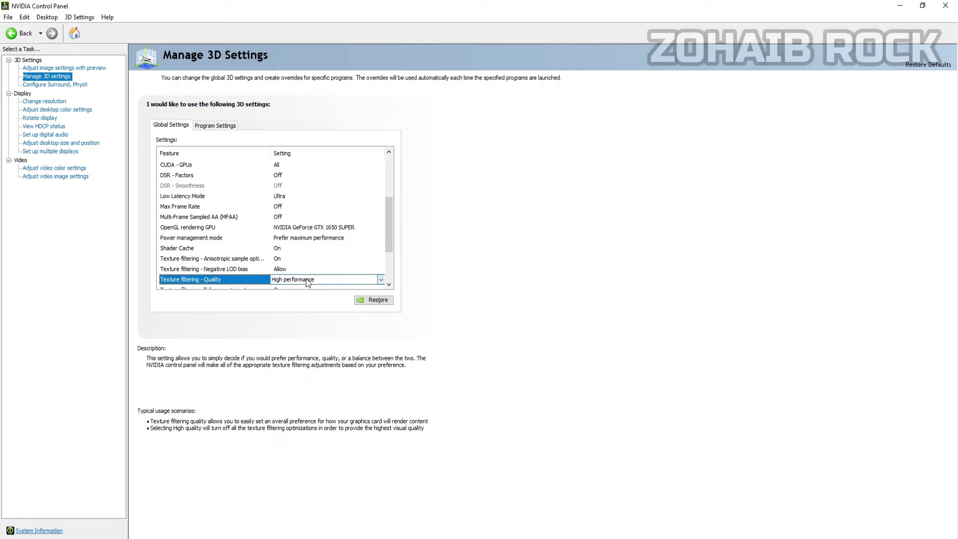
{"action": "left_click", "coordinate": [308, 282]}
{"action": "left_click", "coordinate": [298, 313]}
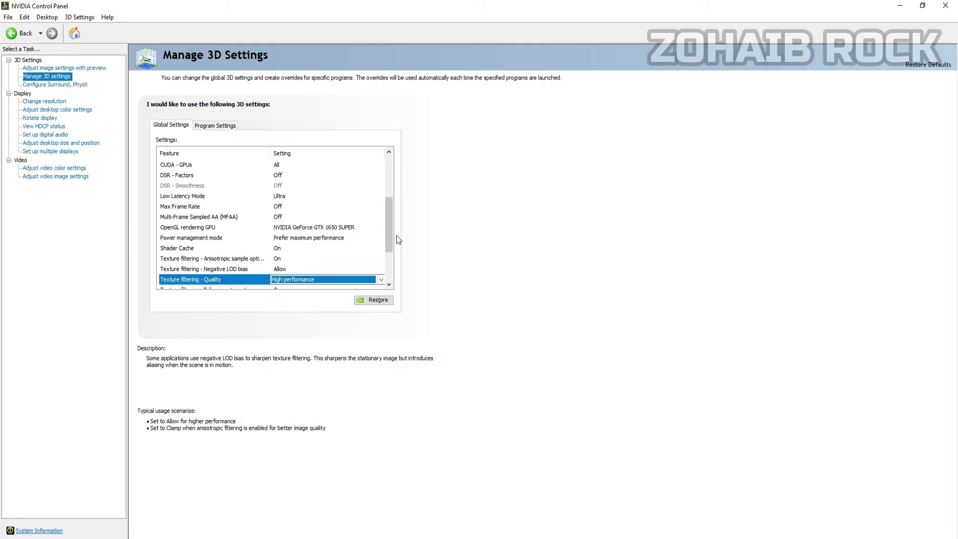
Set Virtual Reality pre-rendered frames to 1 and Threaded optimization to On in the global 3D settings.
{"action": "left_click_drag", "start_coordinate": [390, 239], "coordinate": [386, 264]}
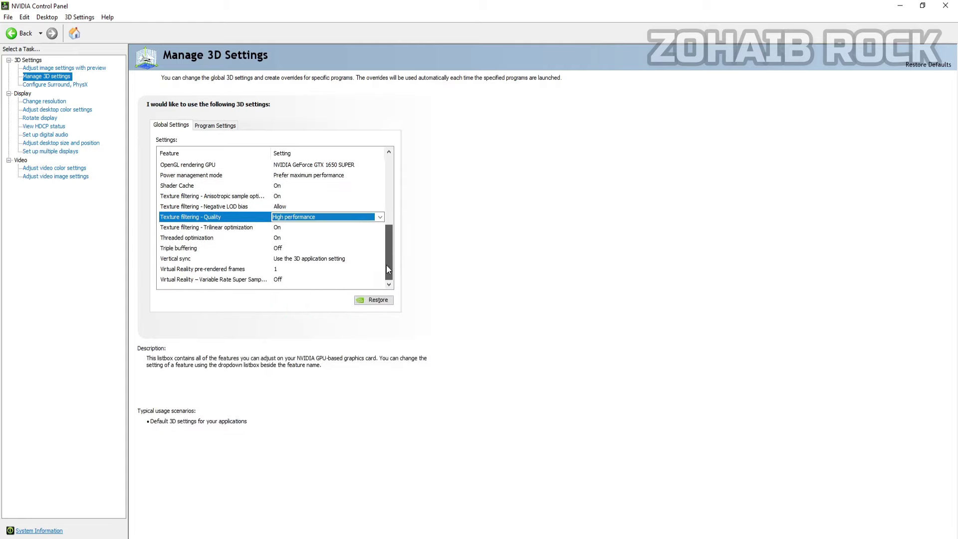
{"action": "left_click", "coordinate": [287, 268]}
{"action": "left_click", "coordinate": [287, 268]}
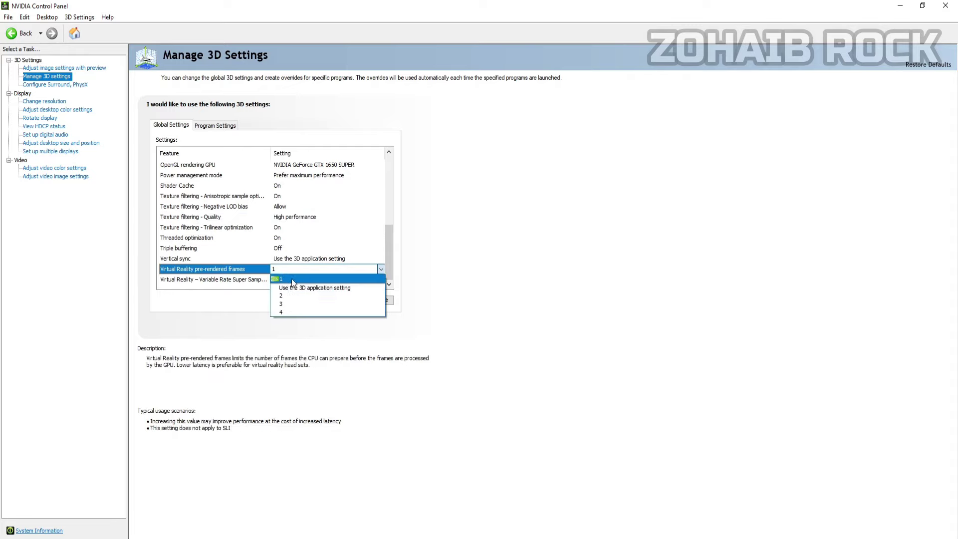
{"action": "left_click", "coordinate": [285, 277]}
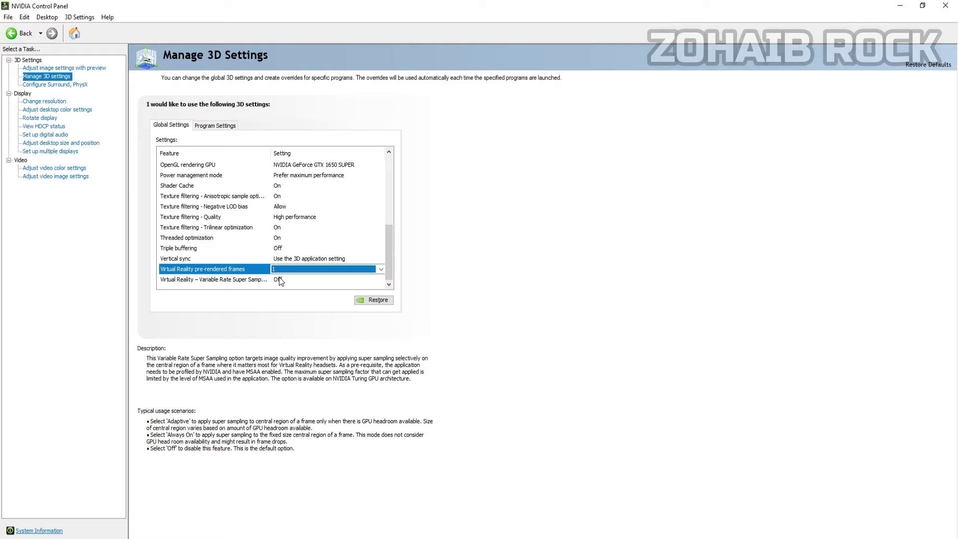
{"action": "left_click", "coordinate": [288, 240]}
{"action": "left_click", "coordinate": [288, 239]}
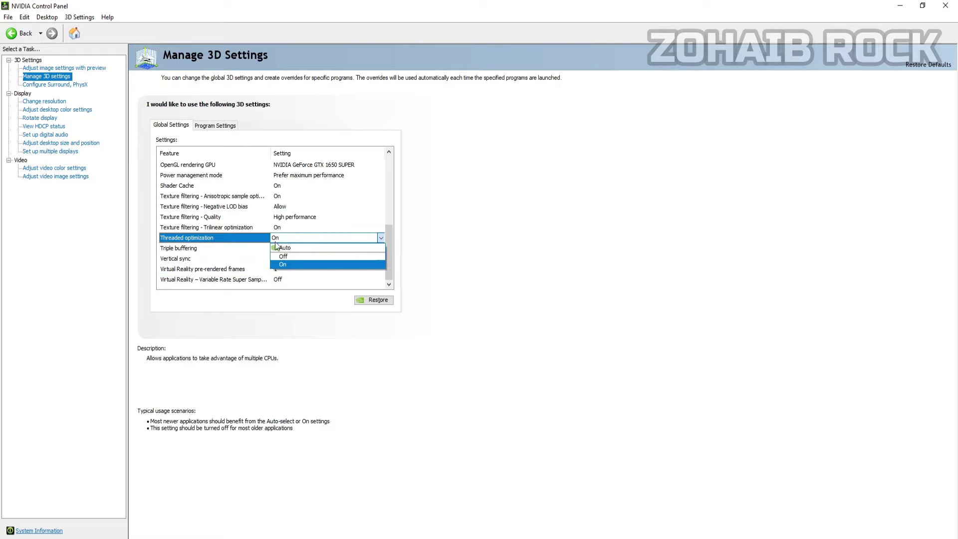
{"action": "left_click", "coordinate": [287, 265]}
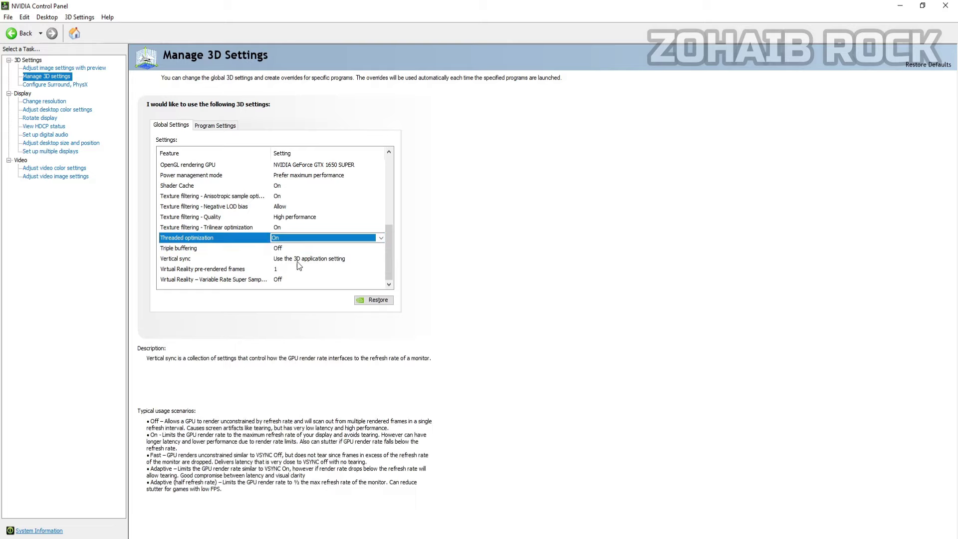
Set Vertical sync to Off and apply the global 3D settings.
{"action": "left_click", "coordinate": [305, 260]}
{"action": "left_click", "coordinate": [327, 259]}
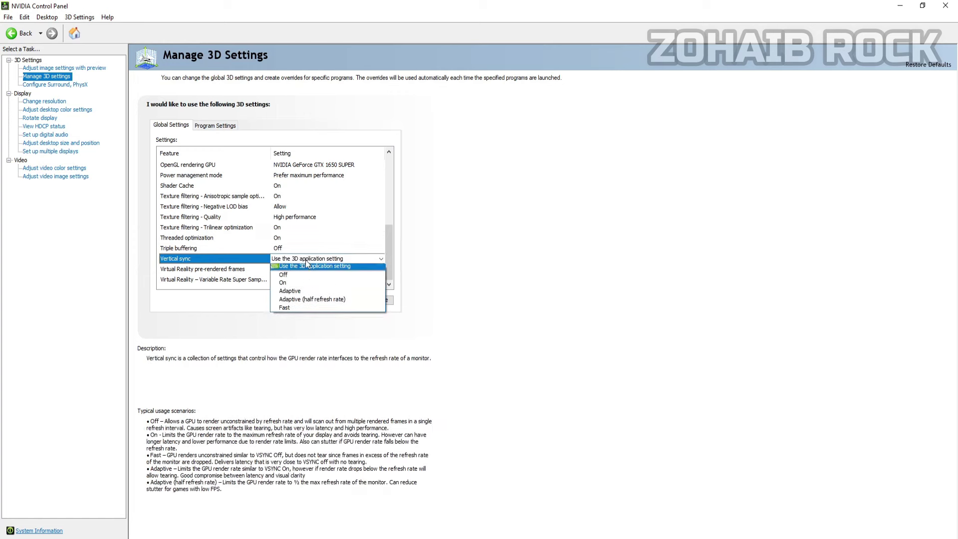
{"action": "left_click", "coordinate": [285, 278]}
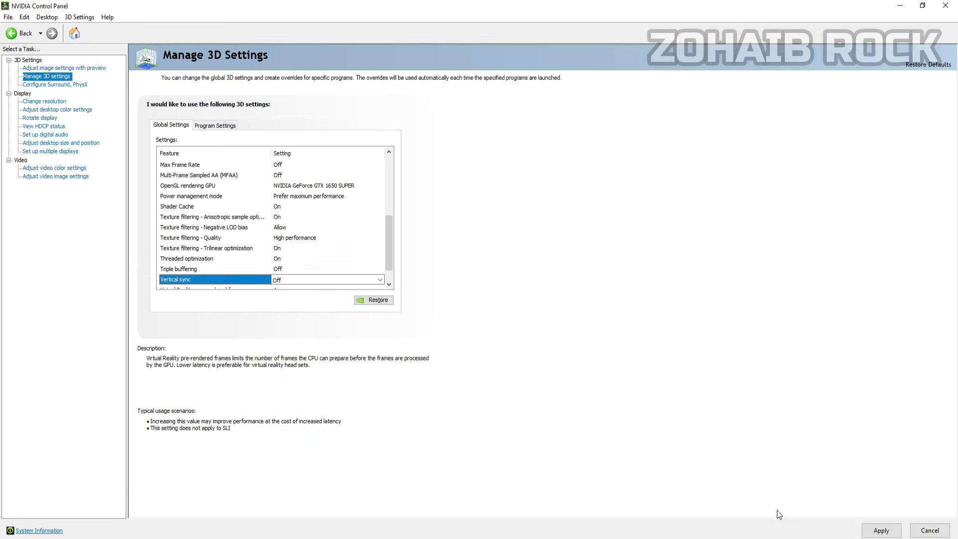
{"action": "left_click", "coordinate": [873, 534]}
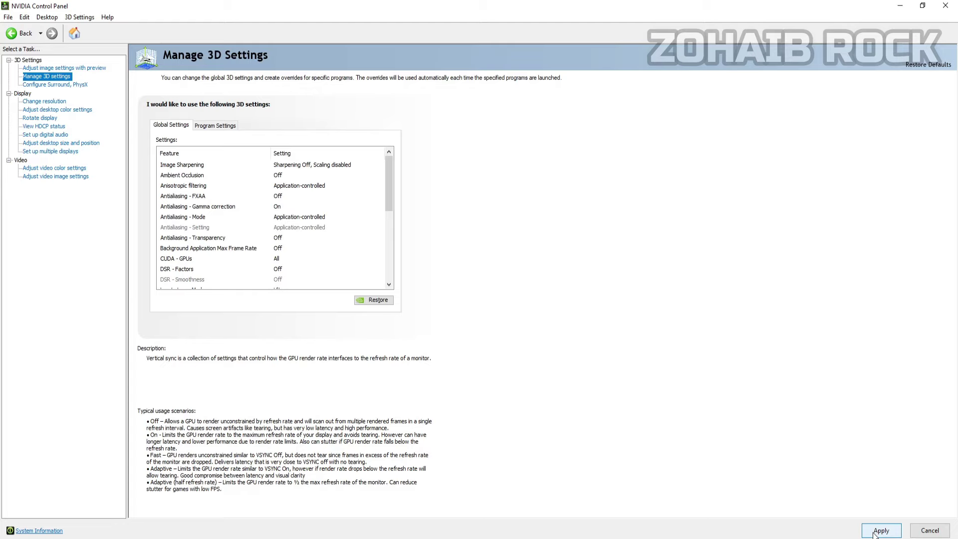
Set the PhysX processor to NVIDIA GeForce GTX 1650 SUPER and apply the change.
{"action": "left_click", "coordinate": [58, 85]}
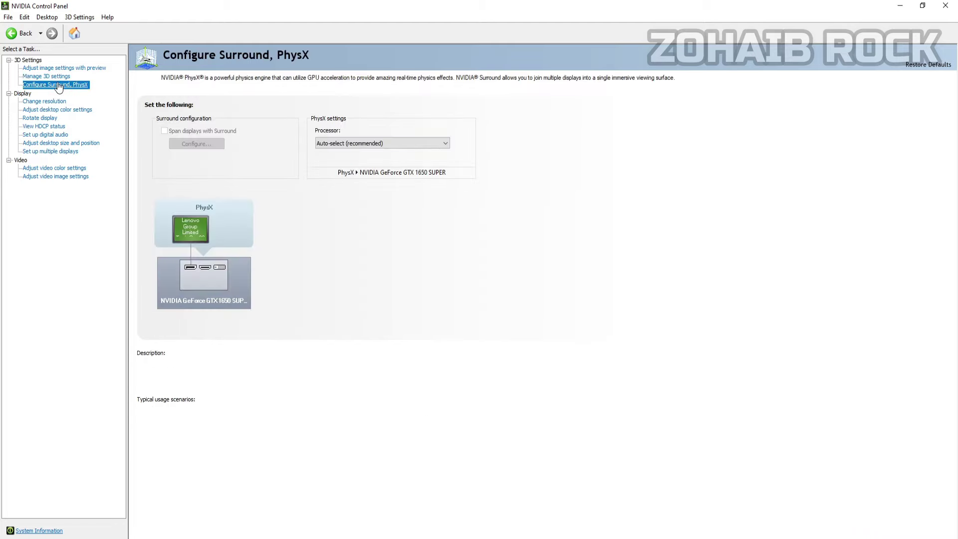
{"action": "left_click", "coordinate": [381, 144]}
{"action": "left_click", "coordinate": [340, 162]}
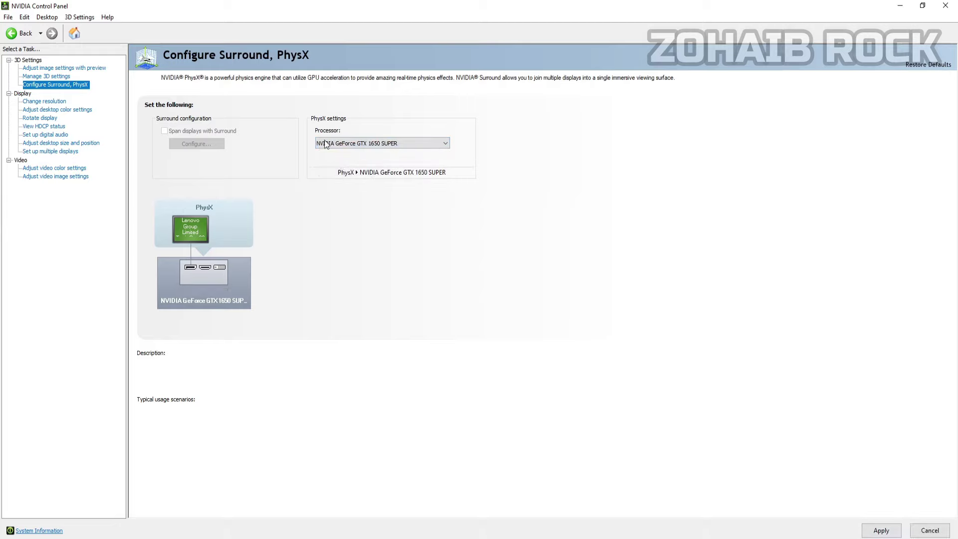
{"action": "left_click", "coordinate": [881, 530]}
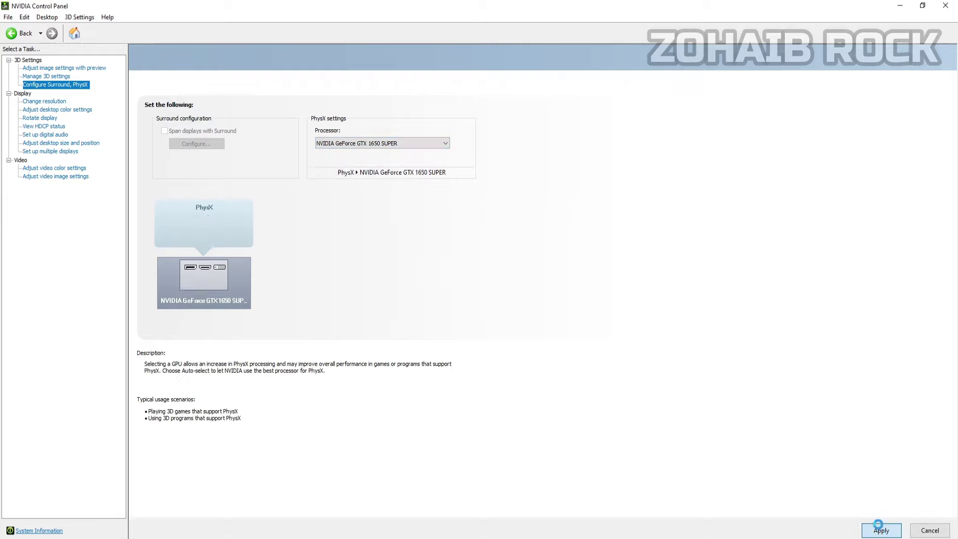
Examine the display's resolution and refresh rate settings.
{"action": "left_click", "coordinate": [44, 102]}
{"action": "scroll", "coordinate": [200, 277], "scroll_direction": "down", "scroll_amount": 2}
{"action": "scroll", "coordinate": [200, 278], "scroll_direction": "up", "scroll_amount": 2}
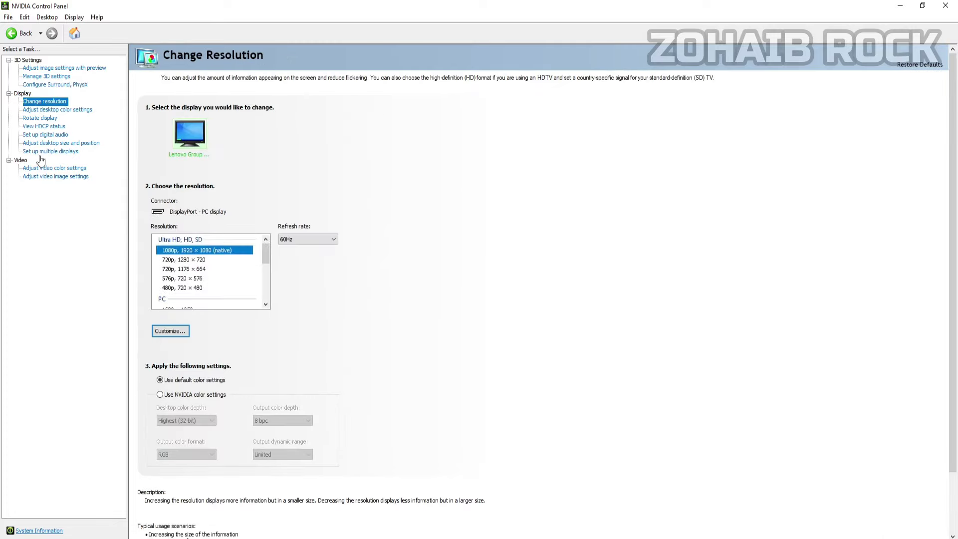
Set Digital vibrance to 60% in the desktop color settings and apply the change.
{"action": "left_click", "coordinate": [40, 110]}
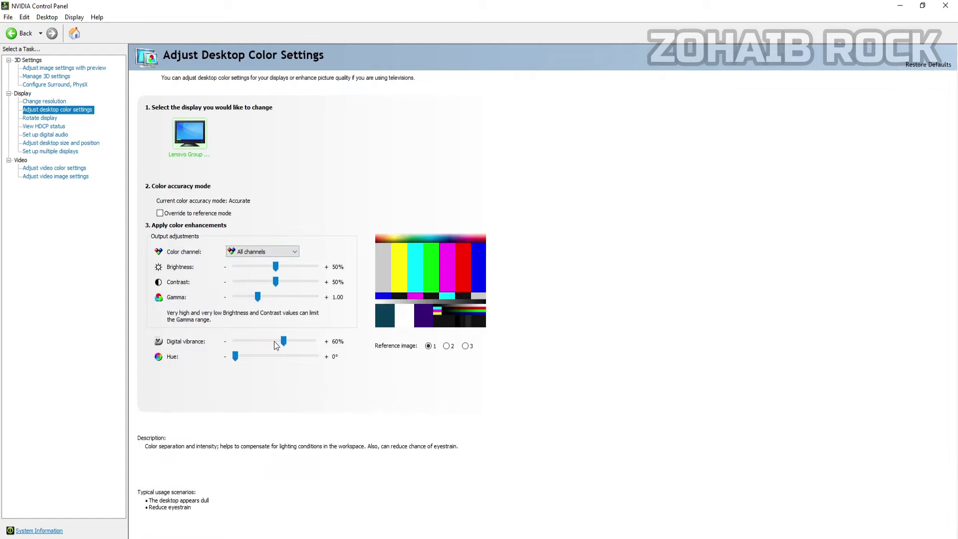
{"action": "mouse_move", "coordinate": [285, 342]}
{"action": "left_mouse_down"}
{"action": "mouse_move", "coordinate": [272, 343]}
{"action": "mouse_move", "coordinate": [283, 341]}
{"action": "left_mouse_up"}
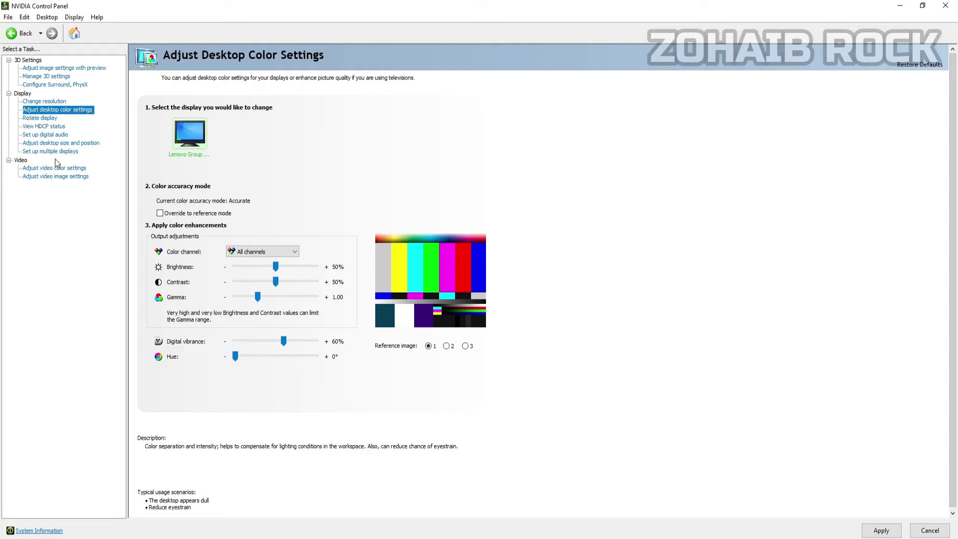
{"action": "left_click", "coordinate": [55, 144]}
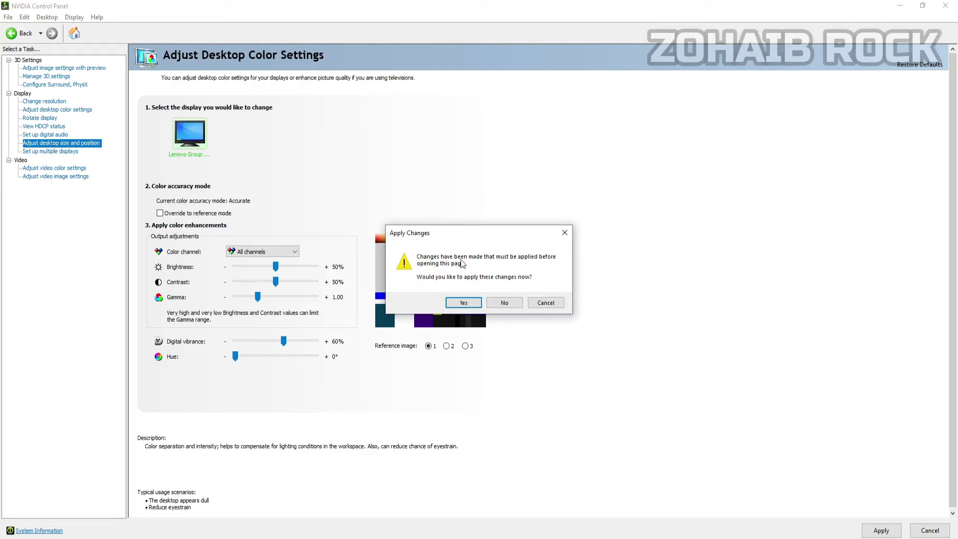
{"action": "left_click", "coordinate": [461, 303]}
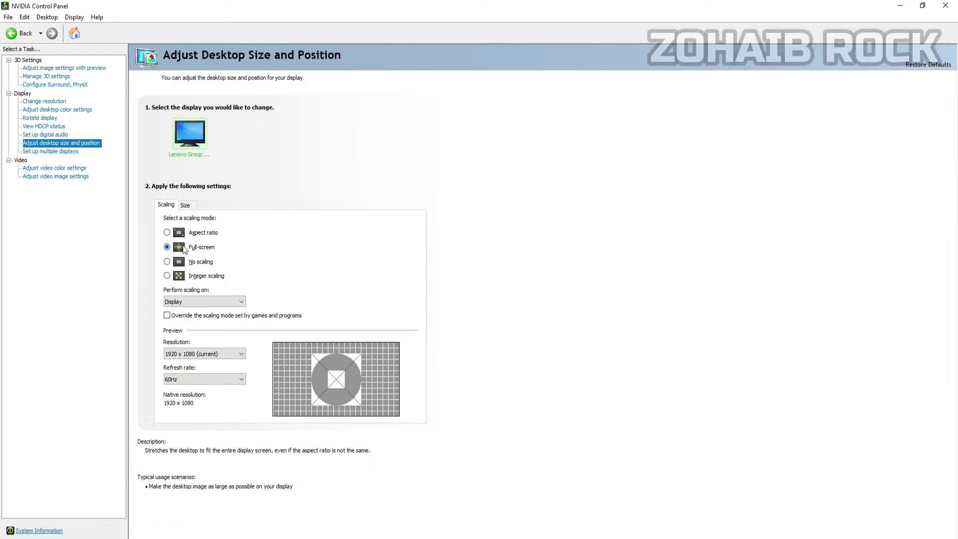
In the desktop size and position settings, choose Full-screen scaling performed on Display and apply it.
{"action": "left_click", "coordinate": [168, 248]}
{"action": "left_click", "coordinate": [192, 301]}
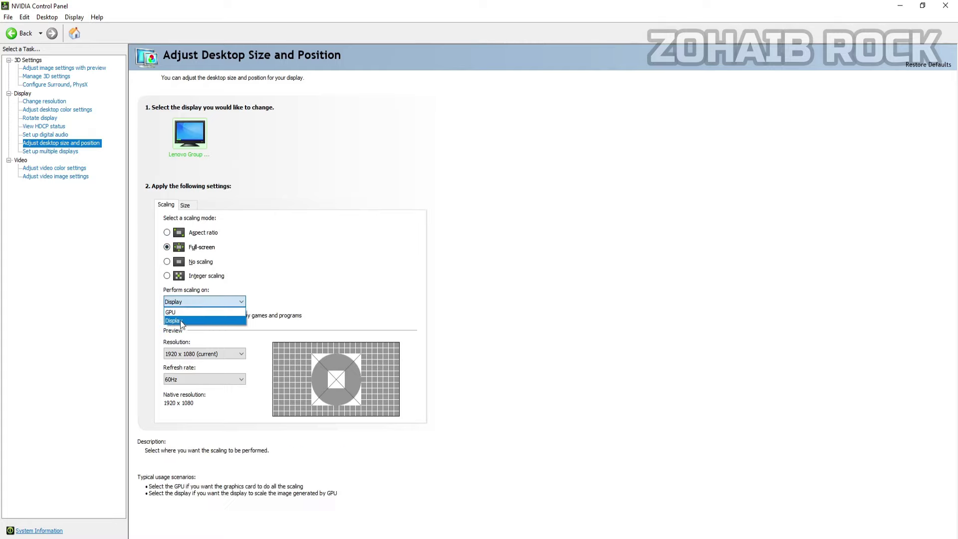
{"action": "left_click", "coordinate": [184, 324]}
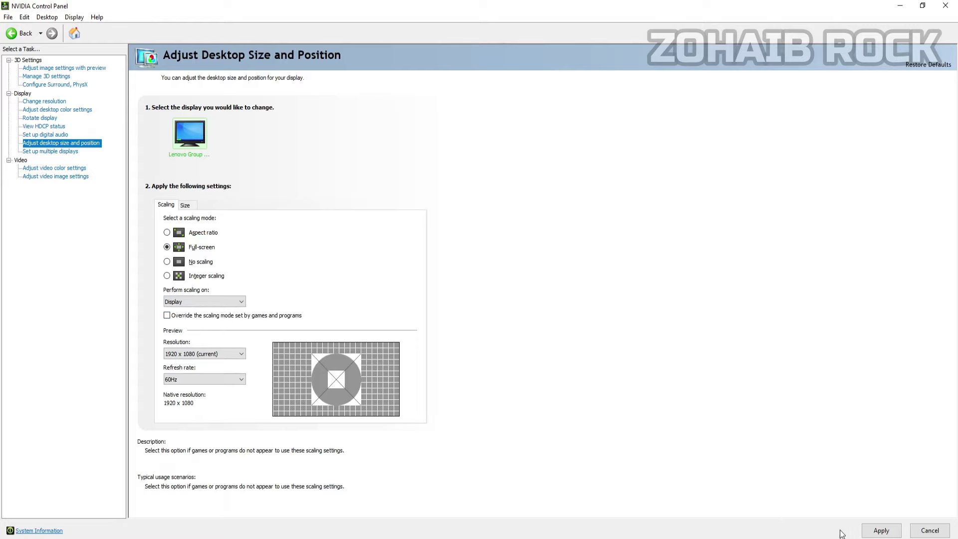
{"action": "left_click", "coordinate": [880, 531]}
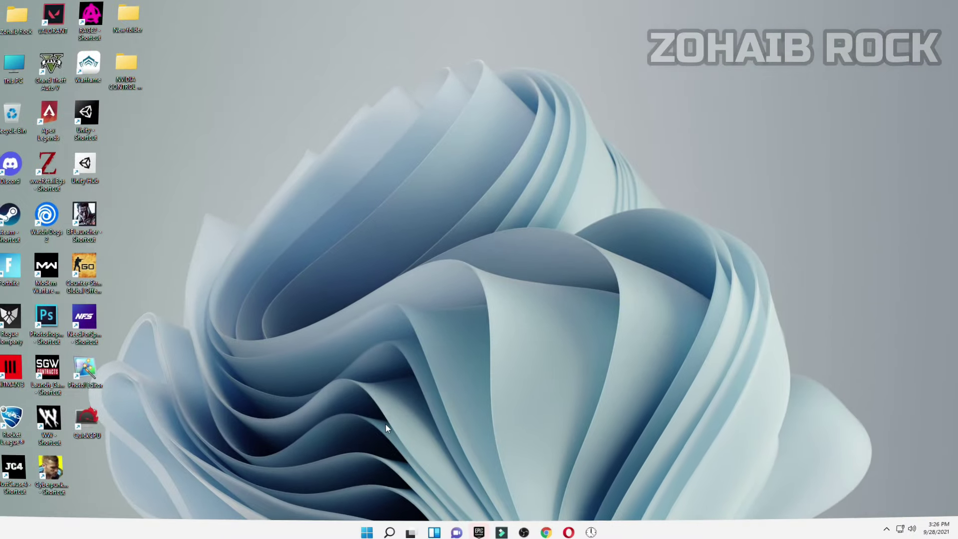
In the gaming section of Windows Settings, toggle the option to open Xbox Game Bar with a controller button.
{"action": "key", "text": "super"}
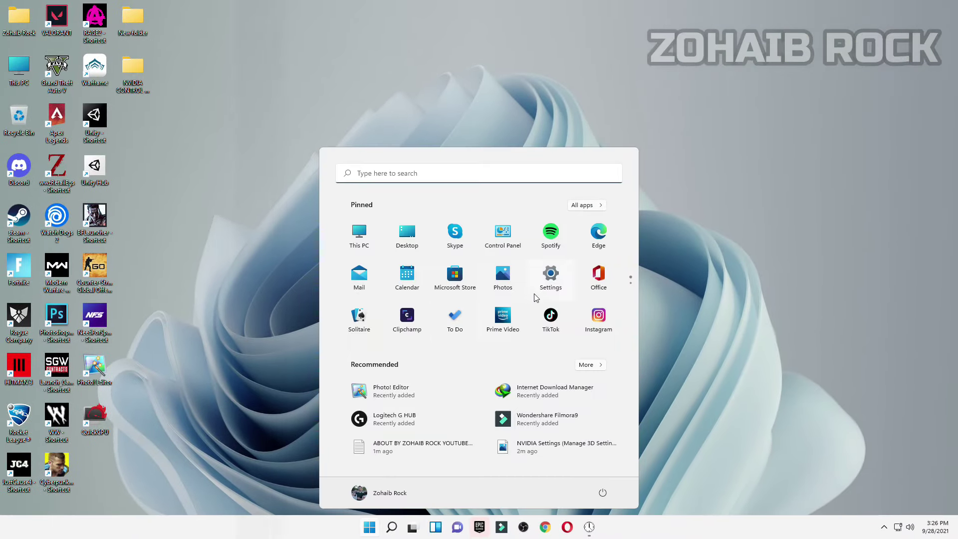
{"action": "left_click", "coordinate": [550, 275]}
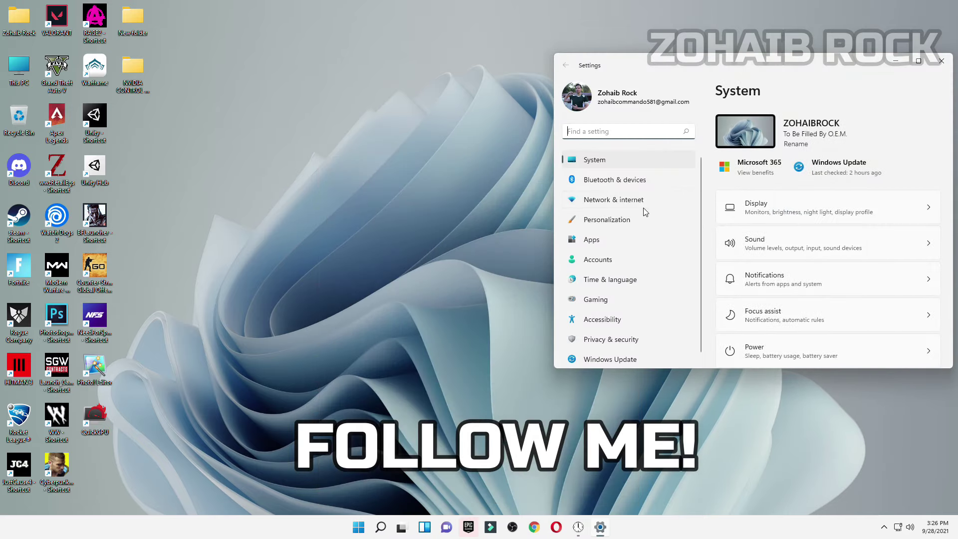
{"action": "left_click", "coordinate": [918, 60]}
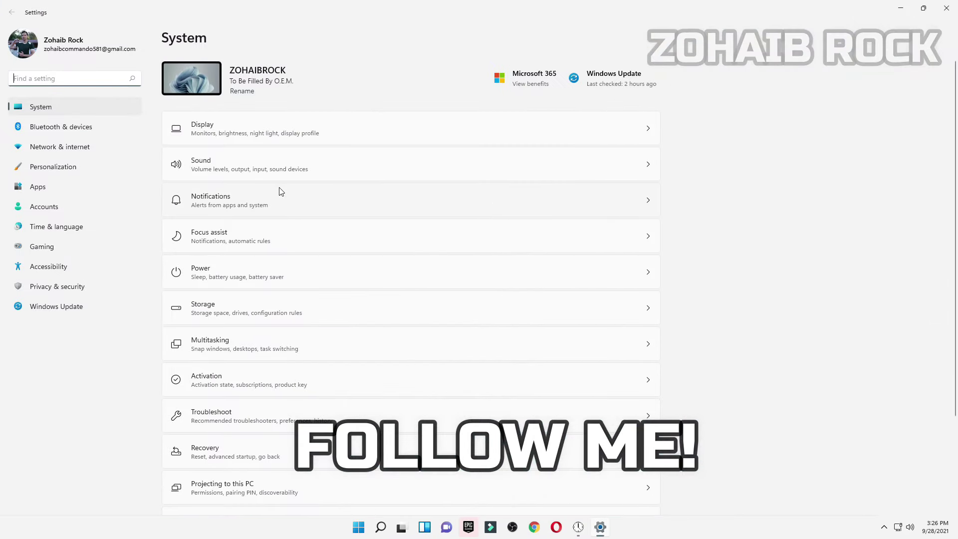
{"action": "left_click", "coordinate": [61, 248]}
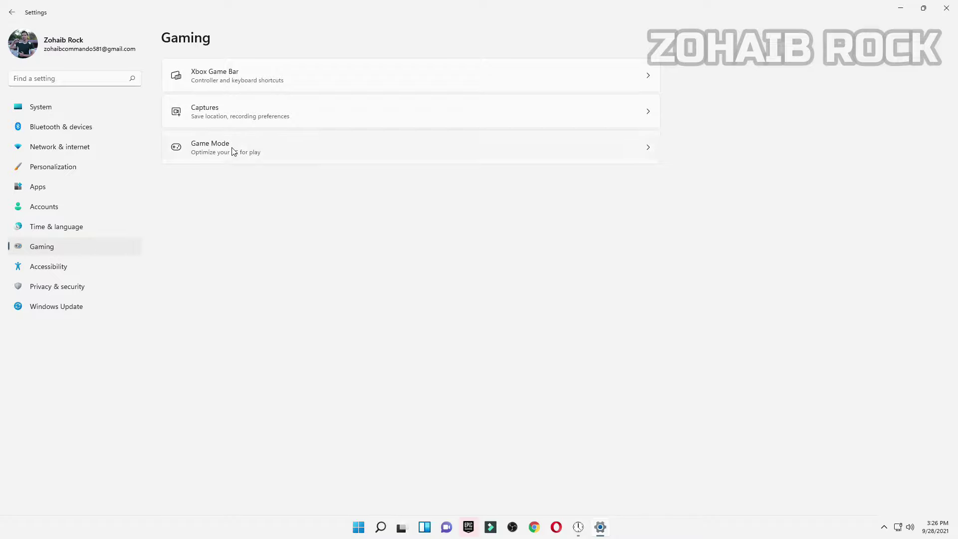
{"action": "left_click", "coordinate": [225, 90]}
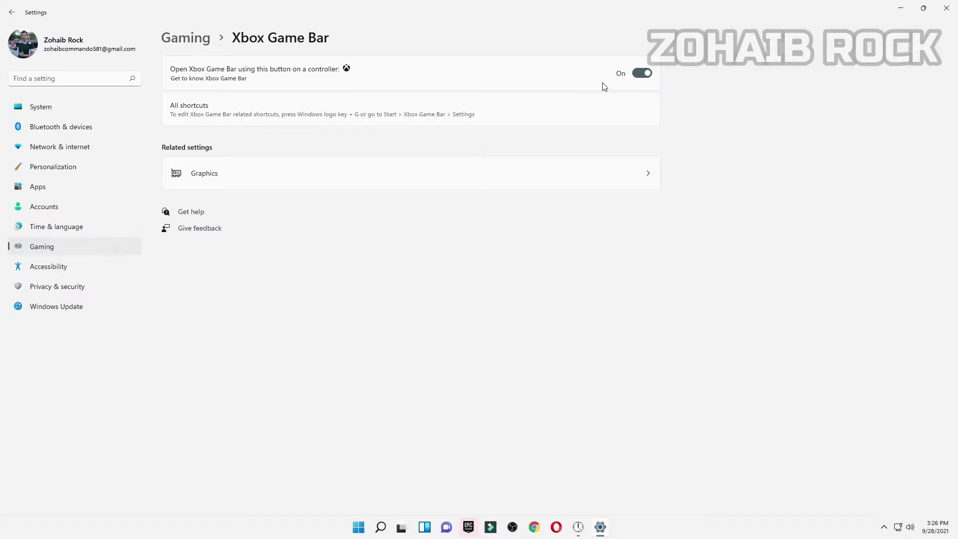
{"action": "left_click", "coordinate": [621, 73]}
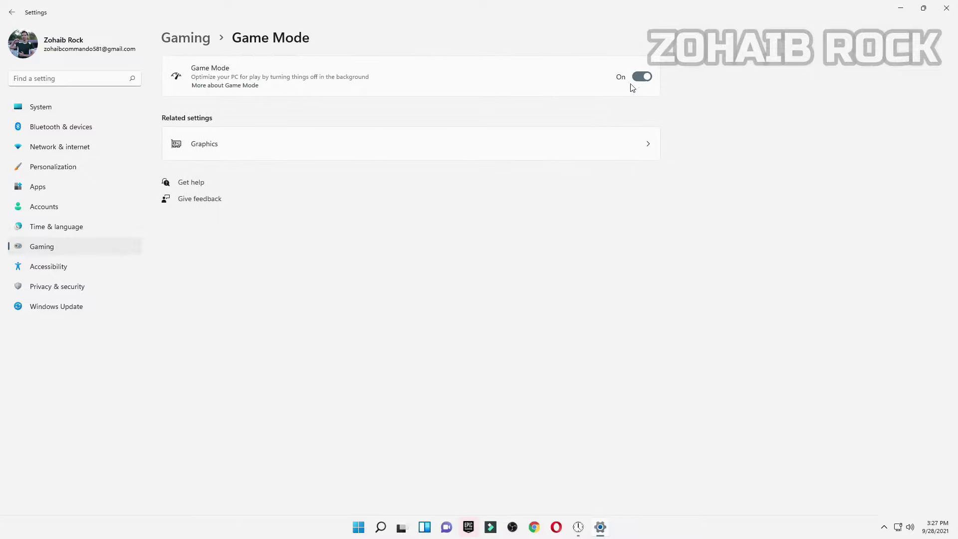
Try to add FortniteClient-Win64-Shipping from D:\Epic Games\Fortnite\FortniteGame\Binaries\Win64 to the custom graphics options for desktop apps.
{"action": "left_click", "coordinate": [373, 152]}
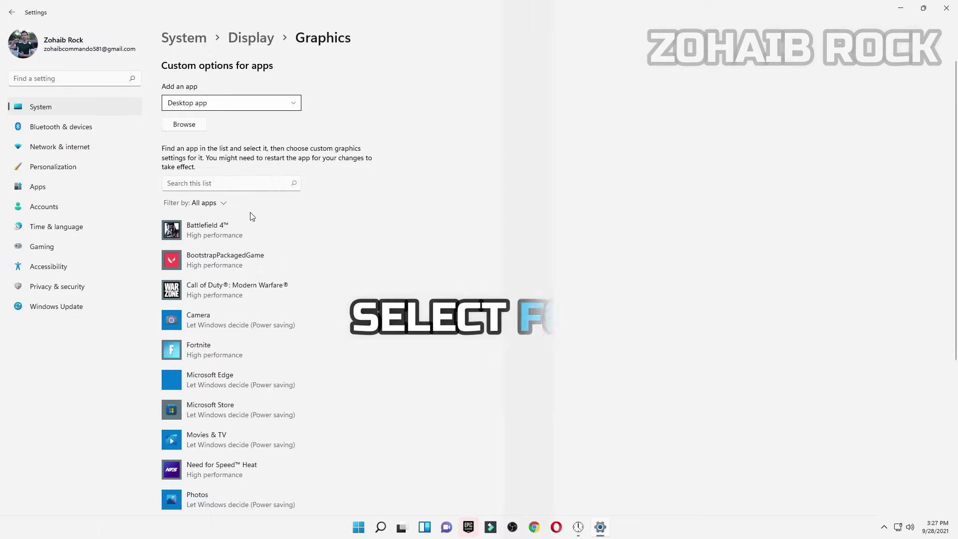
{"action": "left_click", "coordinate": [192, 128]}
{"action": "left_click", "coordinate": [54, 198]}
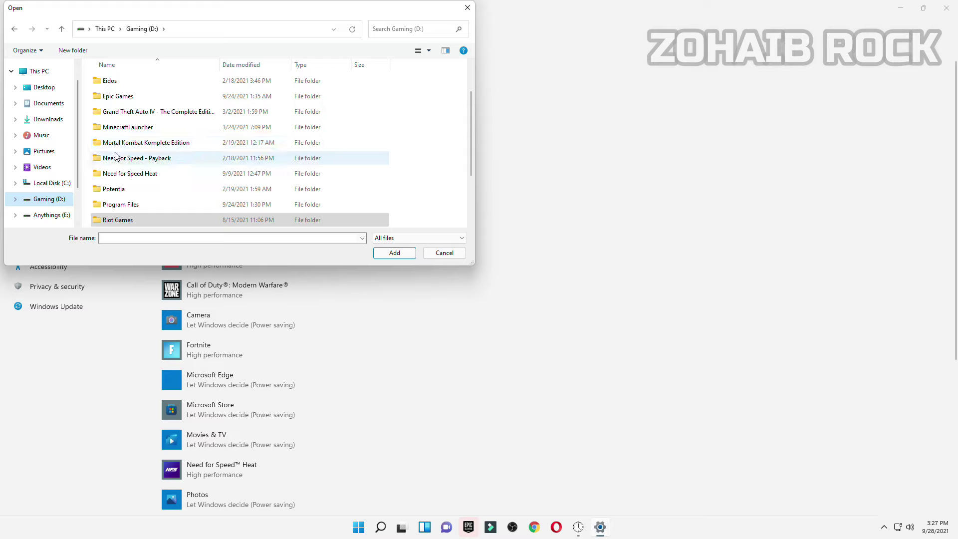
{"action": "double_click", "coordinate": [114, 98]}
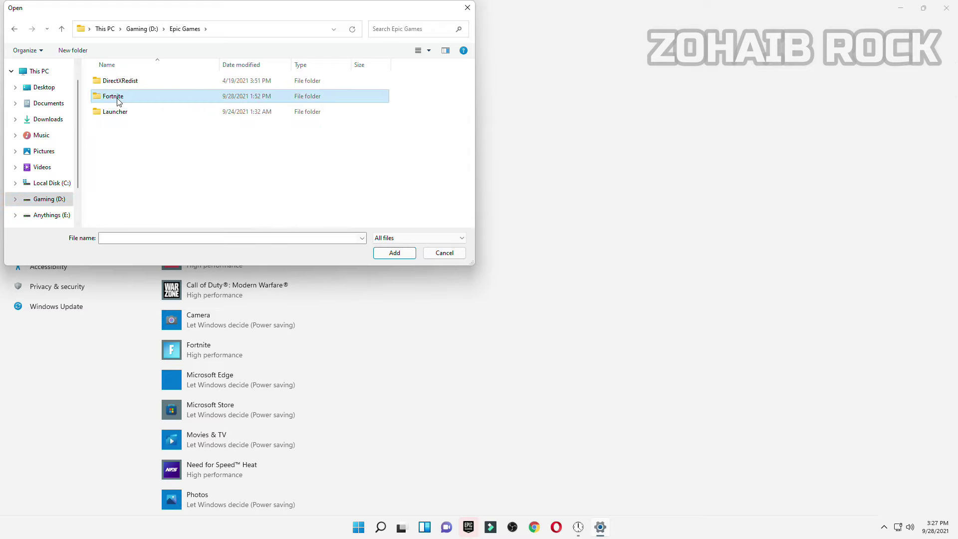
{"action": "double_click", "coordinate": [118, 97]}
{"action": "double_click", "coordinate": [151, 112]}
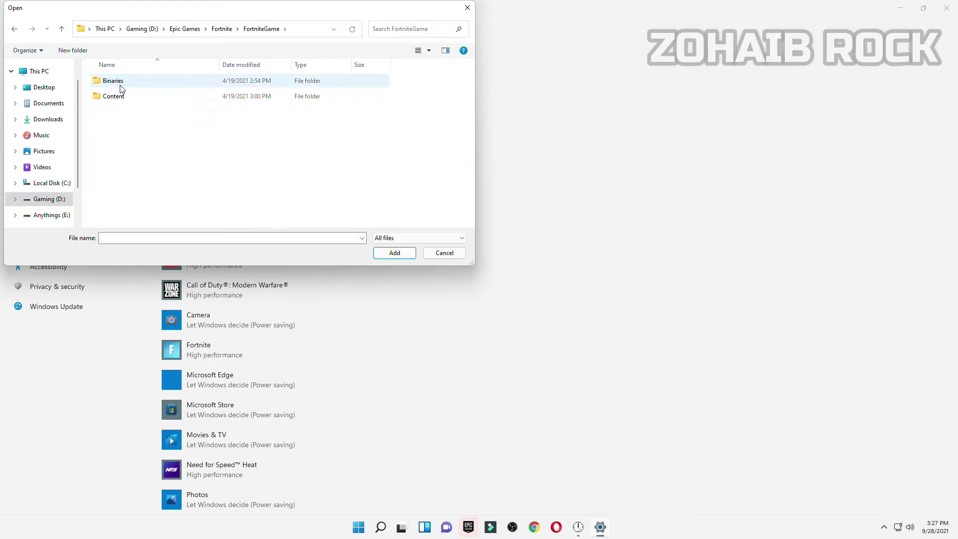
{"action": "double_click", "coordinate": [136, 85]}
{"action": "double_click", "coordinate": [156, 99]}
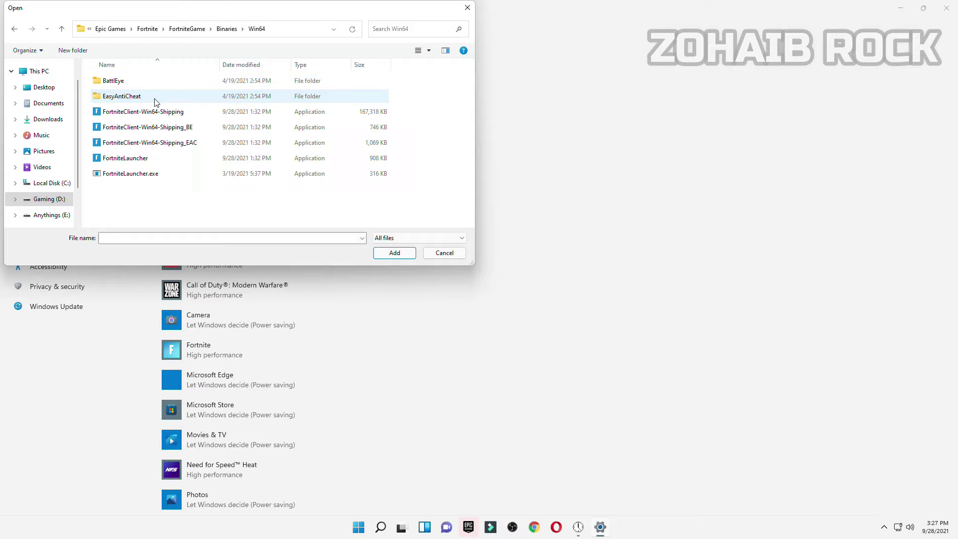
{"action": "left_click", "coordinate": [266, 113]}
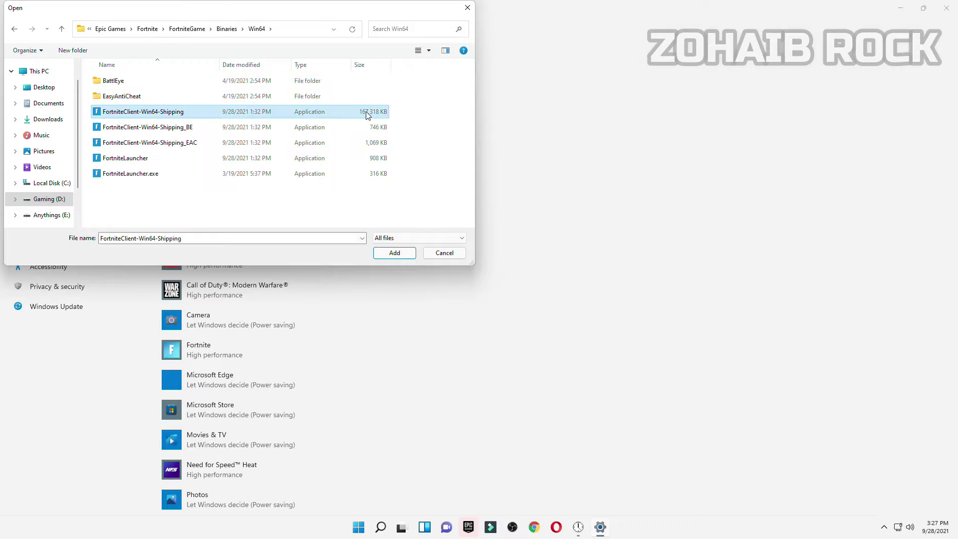
{"action": "left_click", "coordinate": [394, 252]}
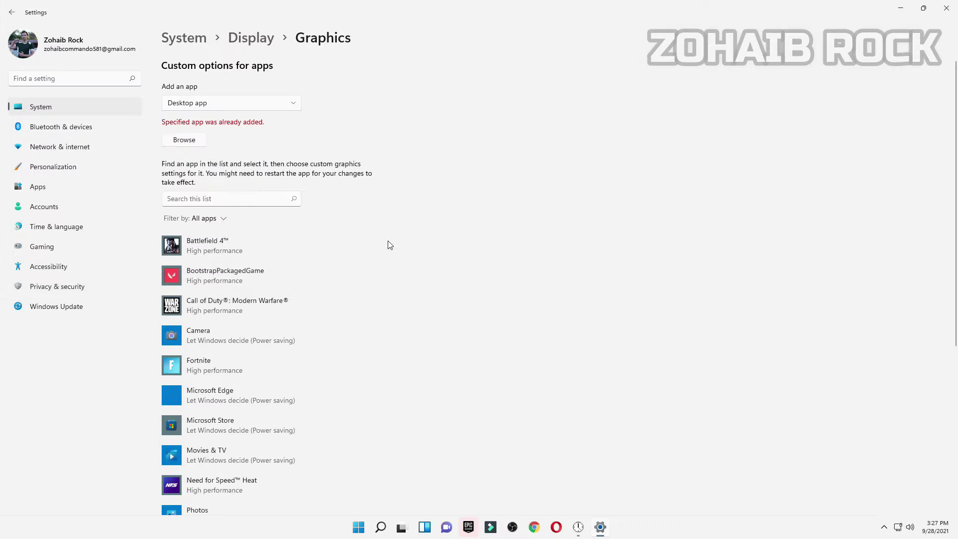
Save Fortnite's graphics preference as High performance and close Settings.
{"action": "left_click", "coordinate": [215, 370]}
{"action": "left_click", "coordinate": [295, 417]}
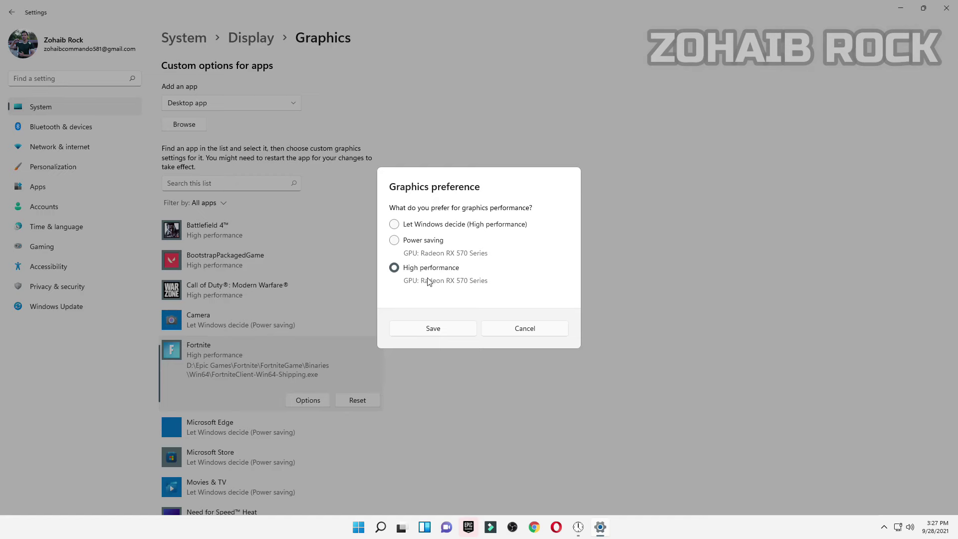
{"action": "left_click", "coordinate": [441, 332]}
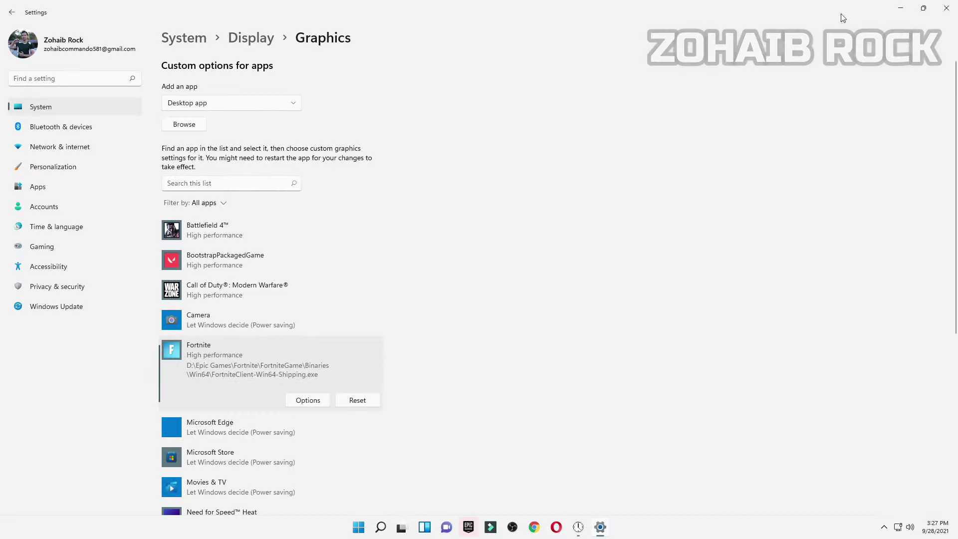
{"action": "left_click", "coordinate": [946, 8]}
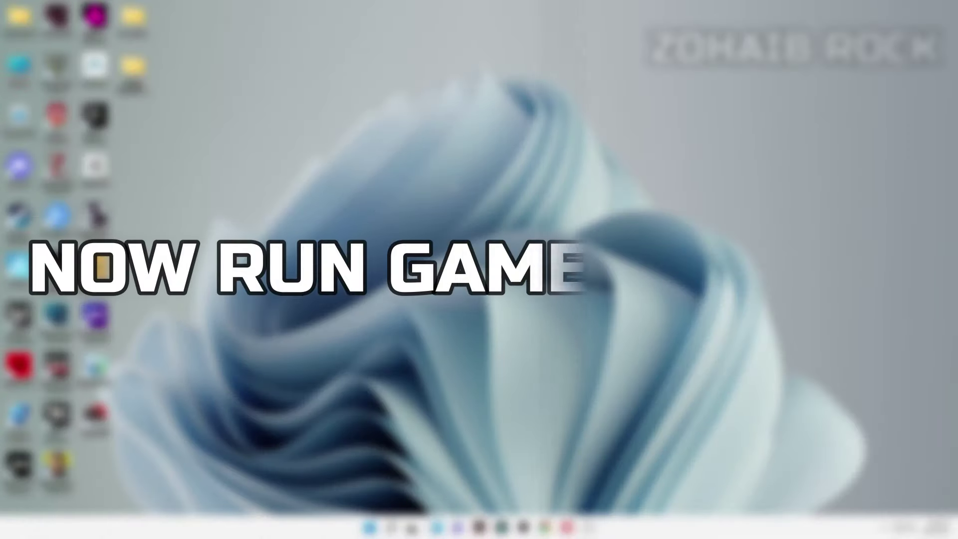